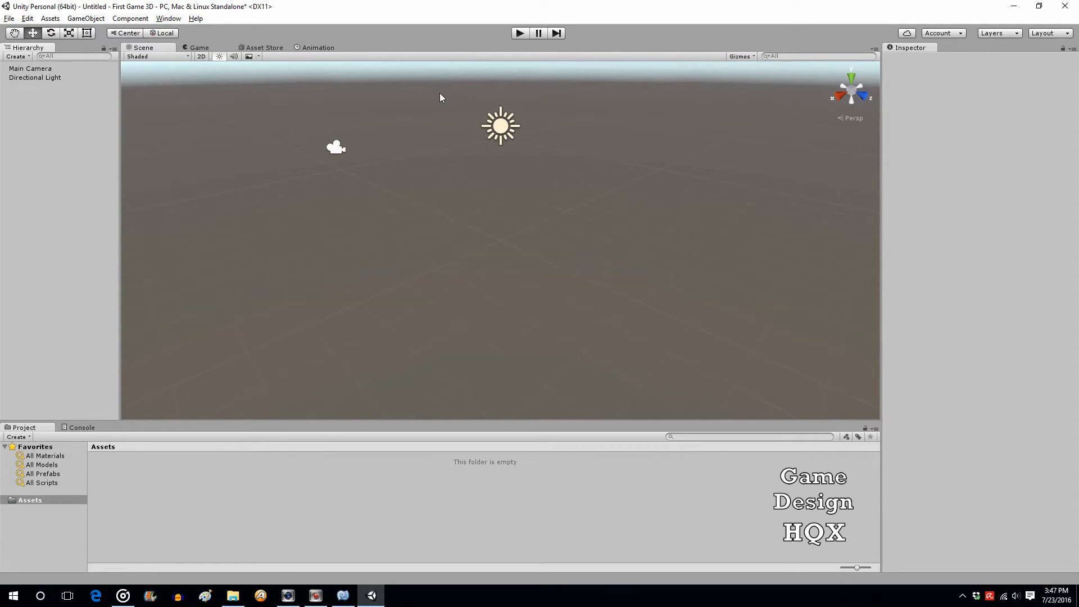
Step: Inspect the main camera and the directional light in the scene, viewing the light's rotate and move handles
{"action": "left_click", "coordinate": [336, 149]}
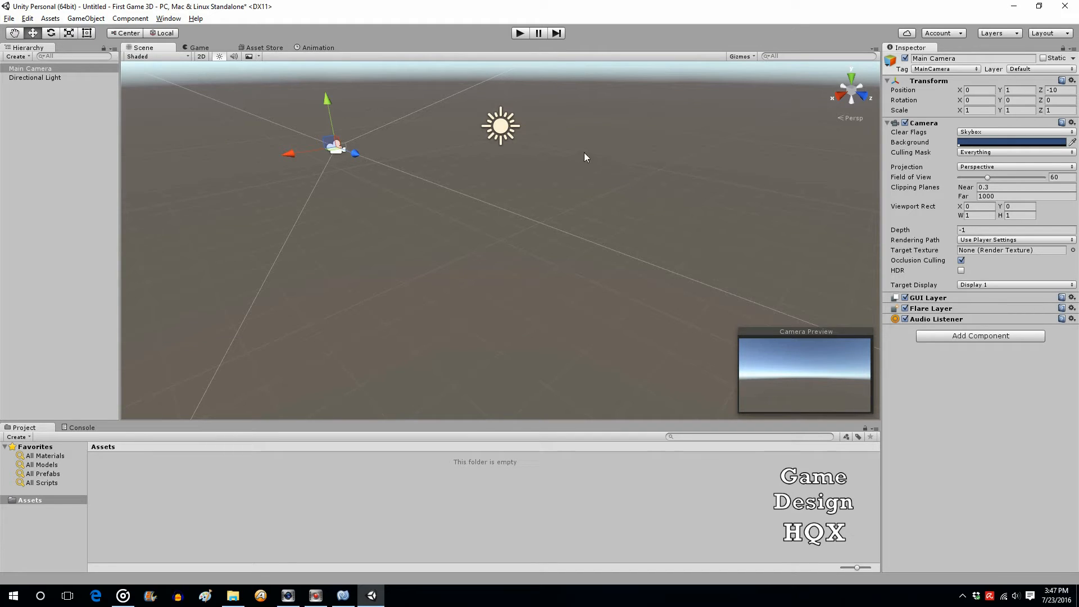
{"action": "left_click", "coordinate": [502, 124]}
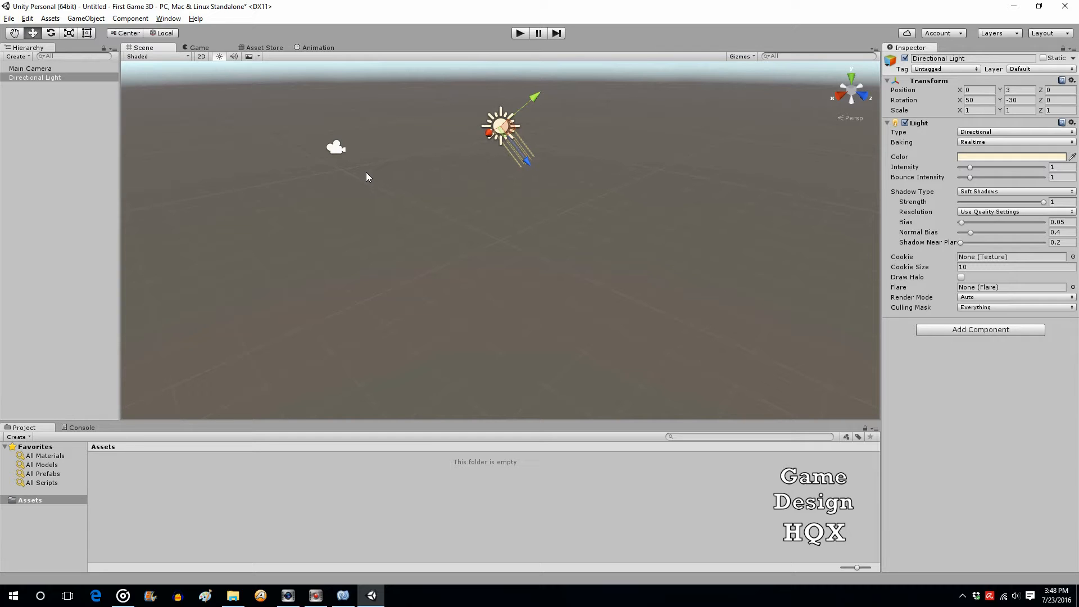
{"action": "left_click", "coordinate": [50, 34]}
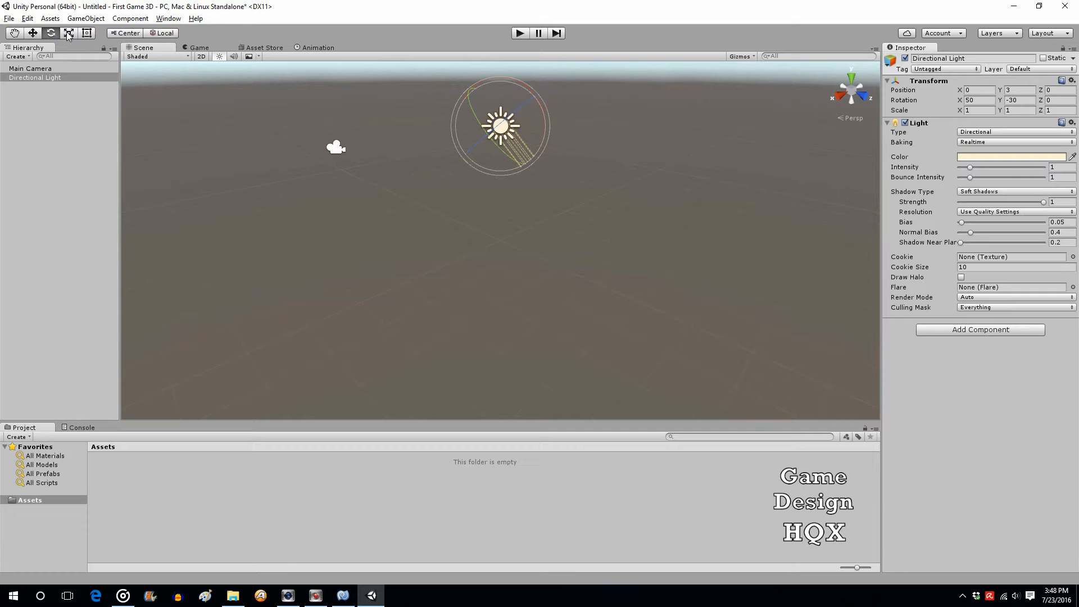
{"action": "left_click", "coordinate": [33, 33]}
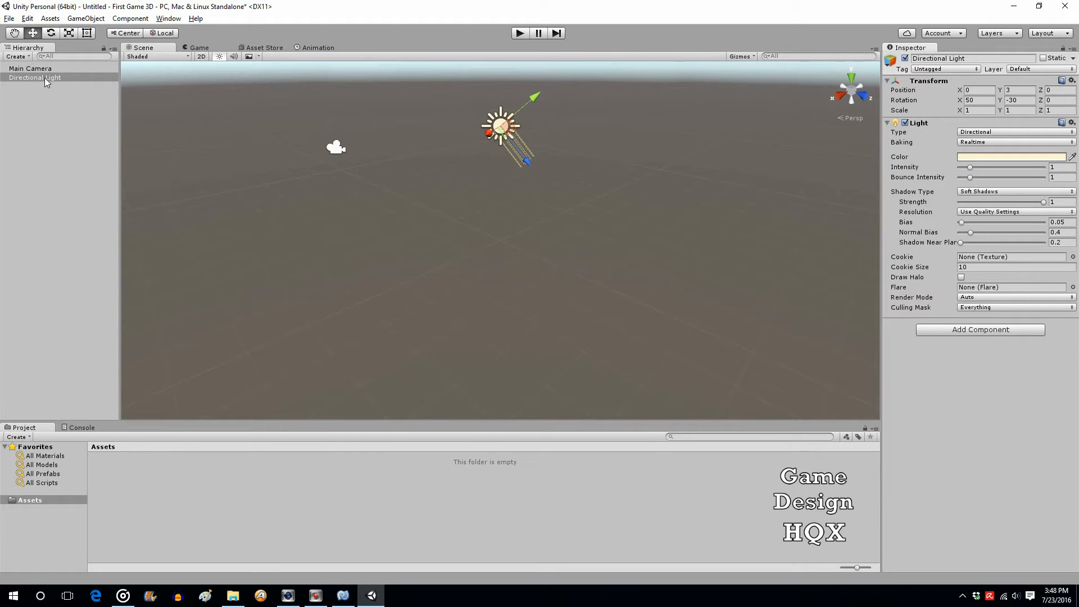
{"action": "left_click", "coordinate": [334, 148]}
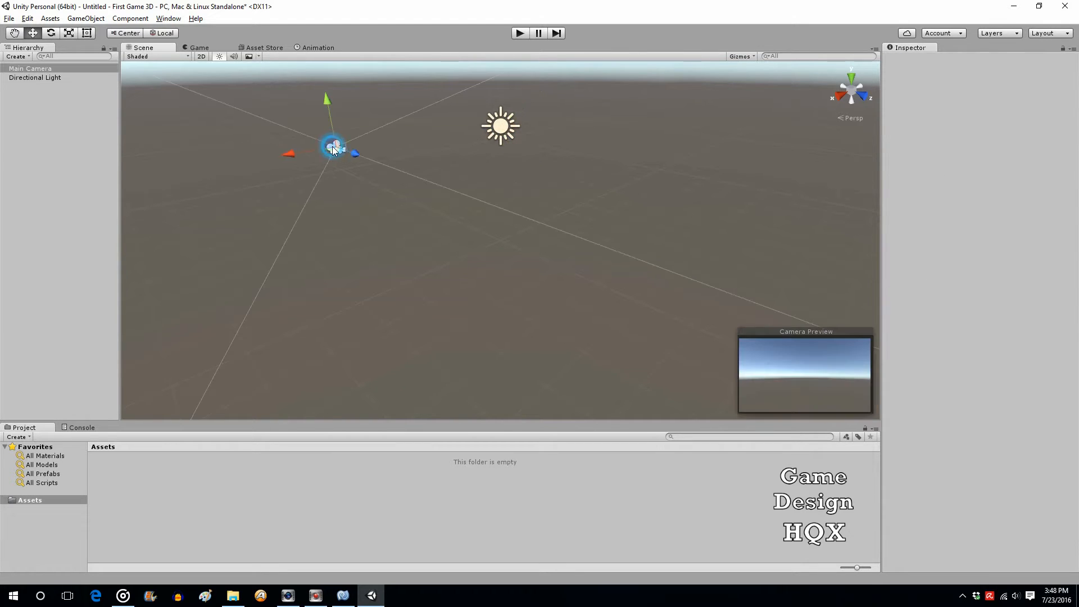
Step: Examine the directional light's Transform and Light components, the Light component's options and the component types that can be added
{"action": "left_click", "coordinate": [115, 78]}
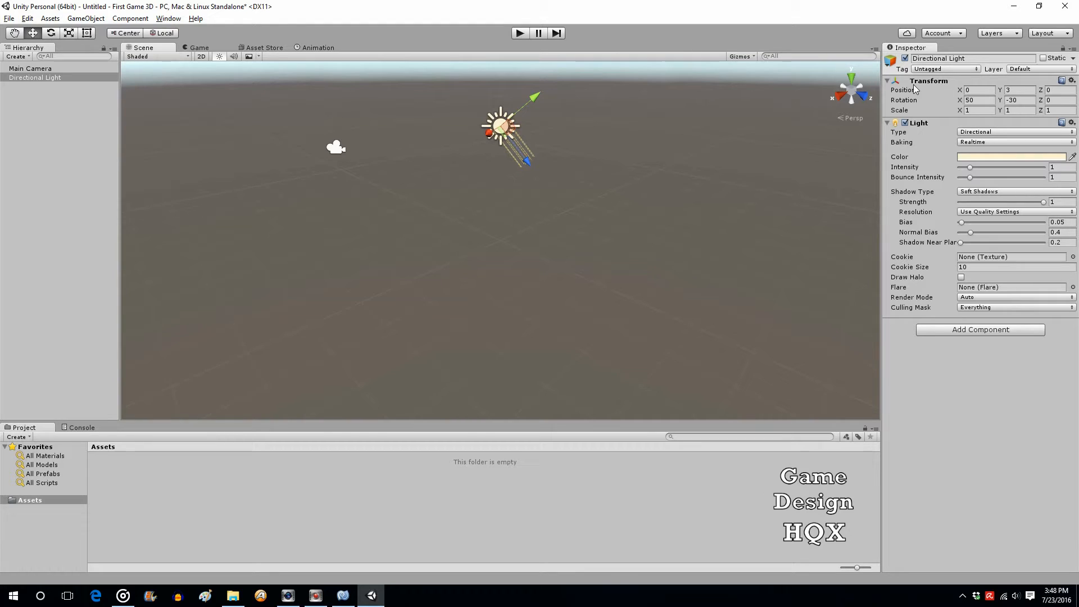
{"action": "left_click", "coordinate": [888, 82]}
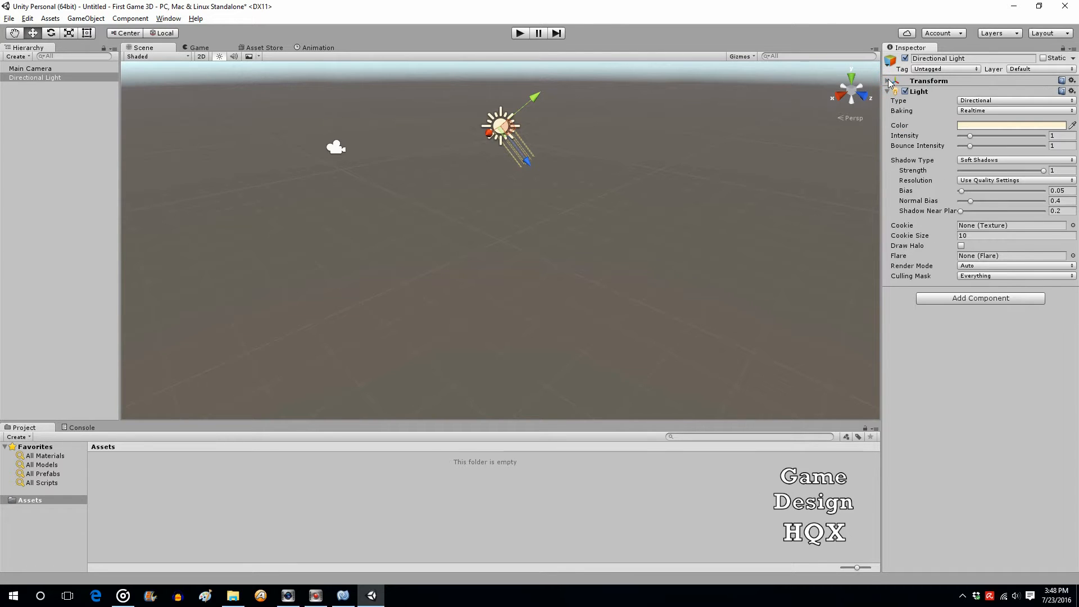
{"action": "left_click", "coordinate": [888, 81]}
{"action": "left_click", "coordinate": [889, 122]}
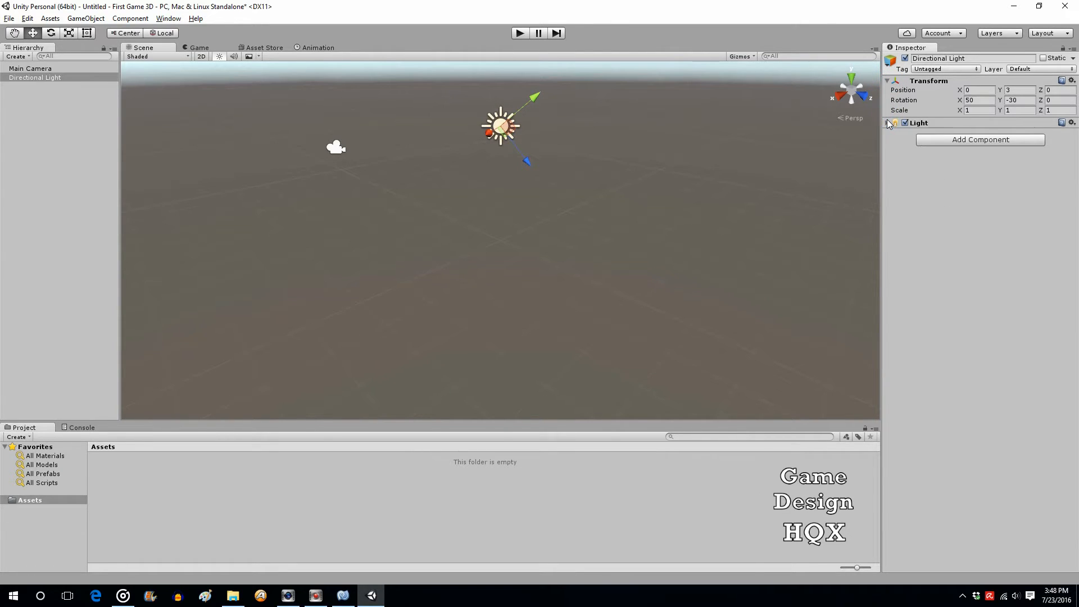
{"action": "left_click", "coordinate": [889, 122]}
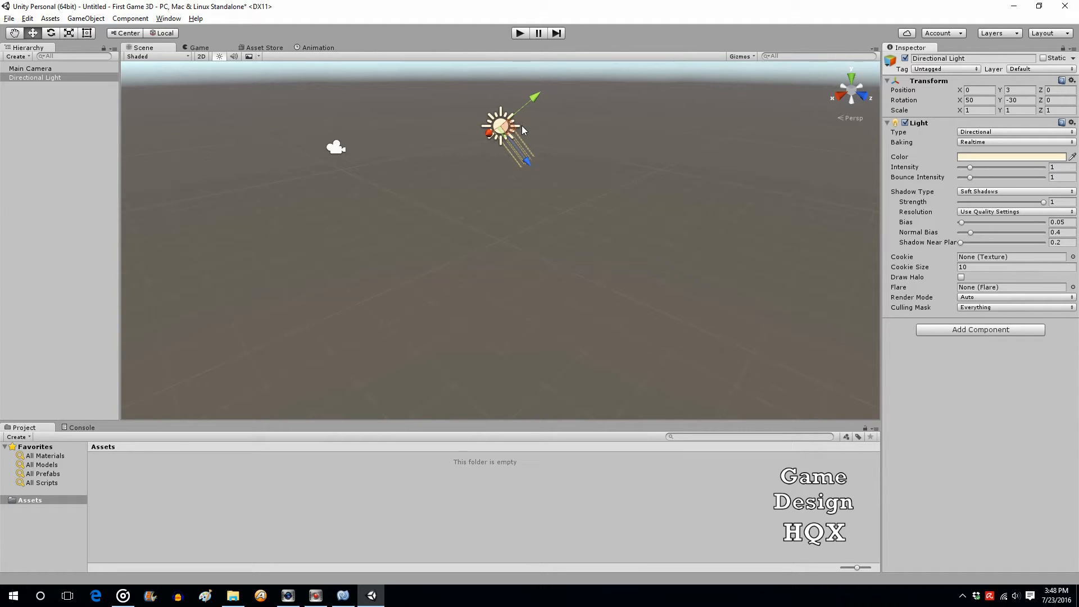
{"action": "right_click", "coordinate": [948, 124]}
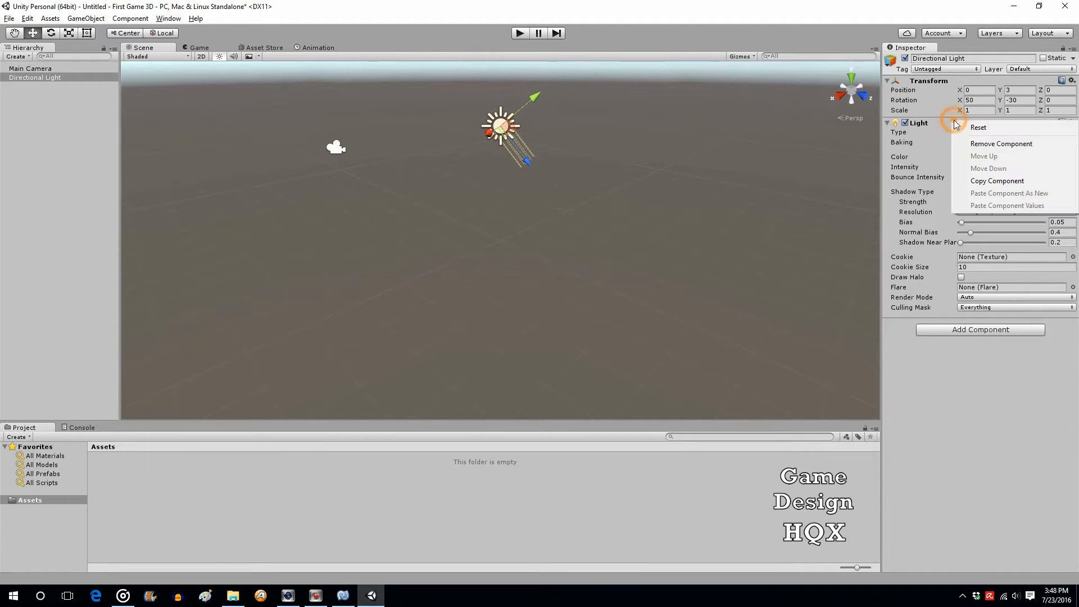
{"action": "left_click", "coordinate": [970, 401]}
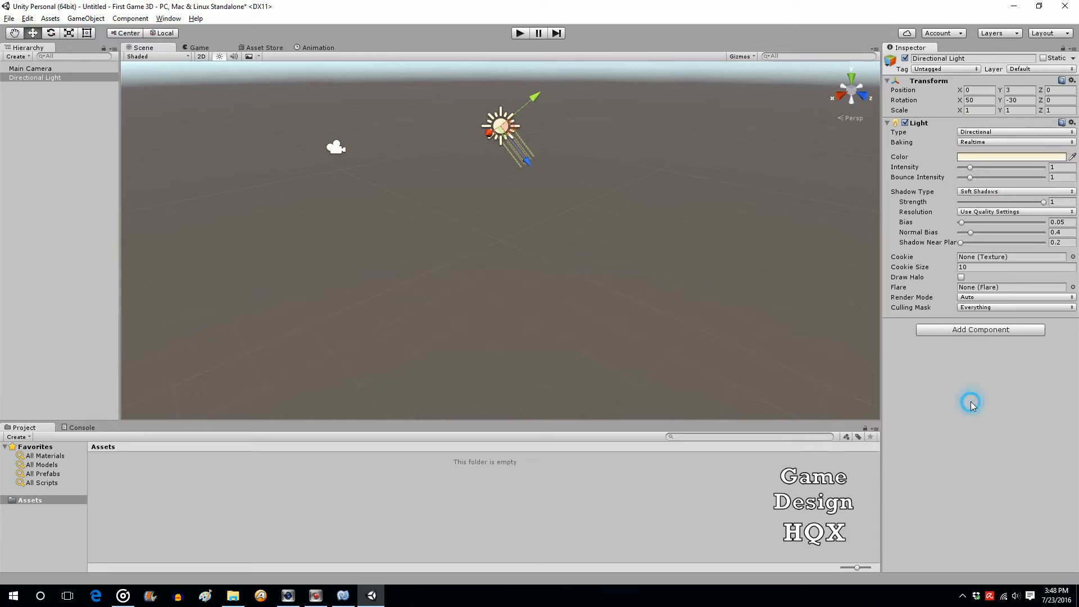
{"action": "left_click", "coordinate": [960, 330]}
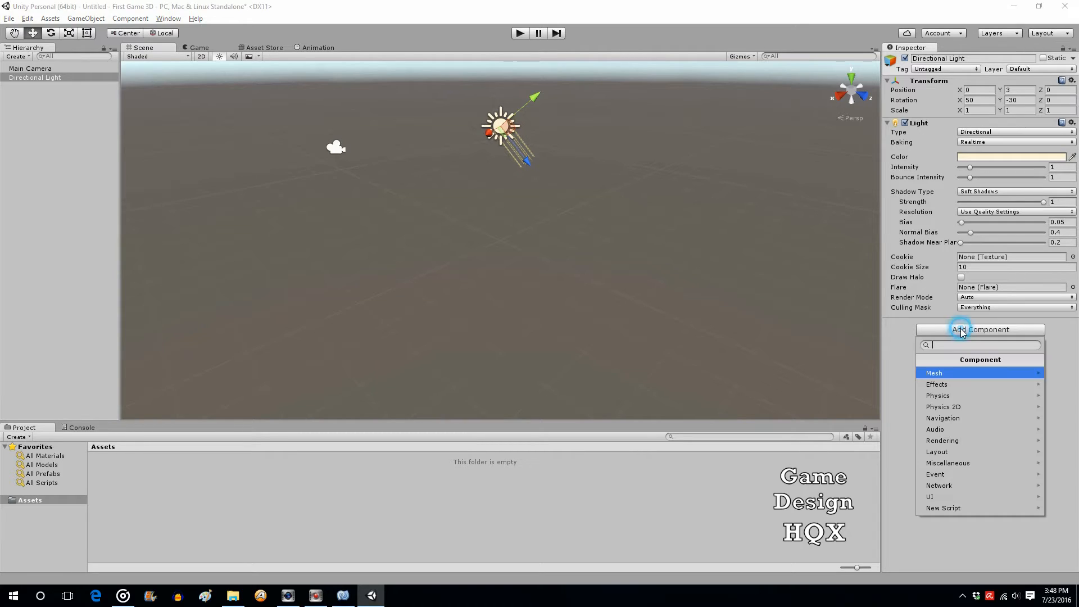
{"action": "left_click", "coordinate": [946, 557]}
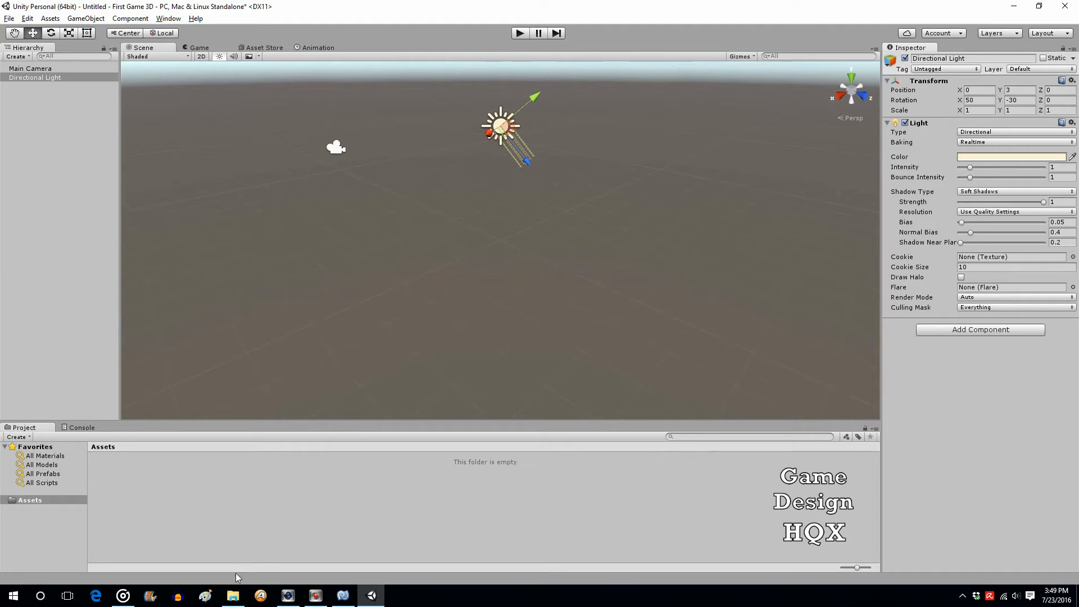
Step: Import the floor tile image from the "first 3d" folder in "unity files" into the project's Assets and view its import settings
{"action": "left_click", "coordinate": [233, 596]}
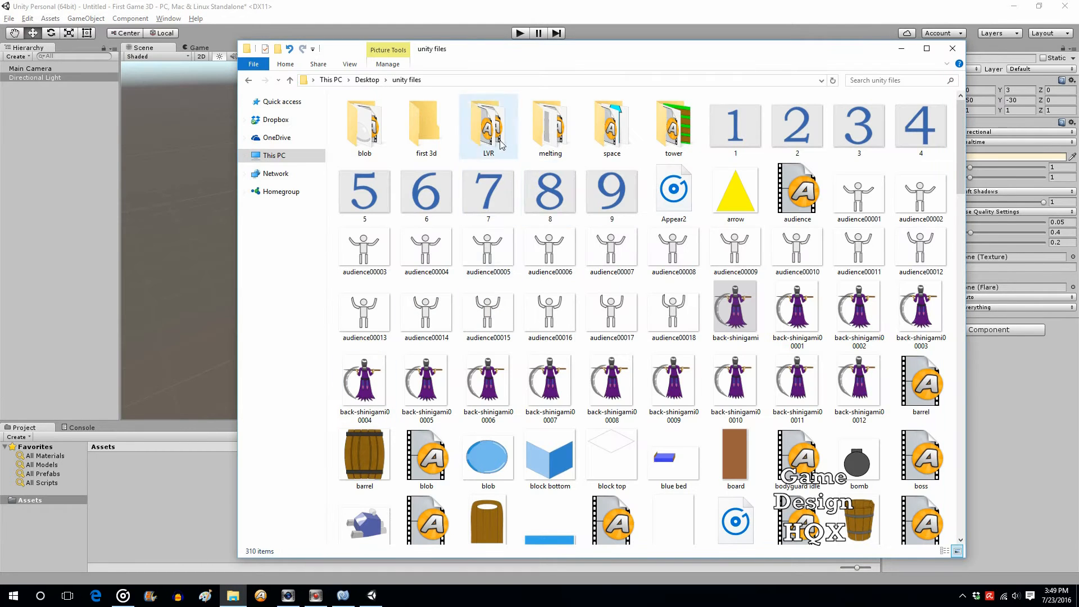
{"action": "double_click", "coordinate": [438, 132]}
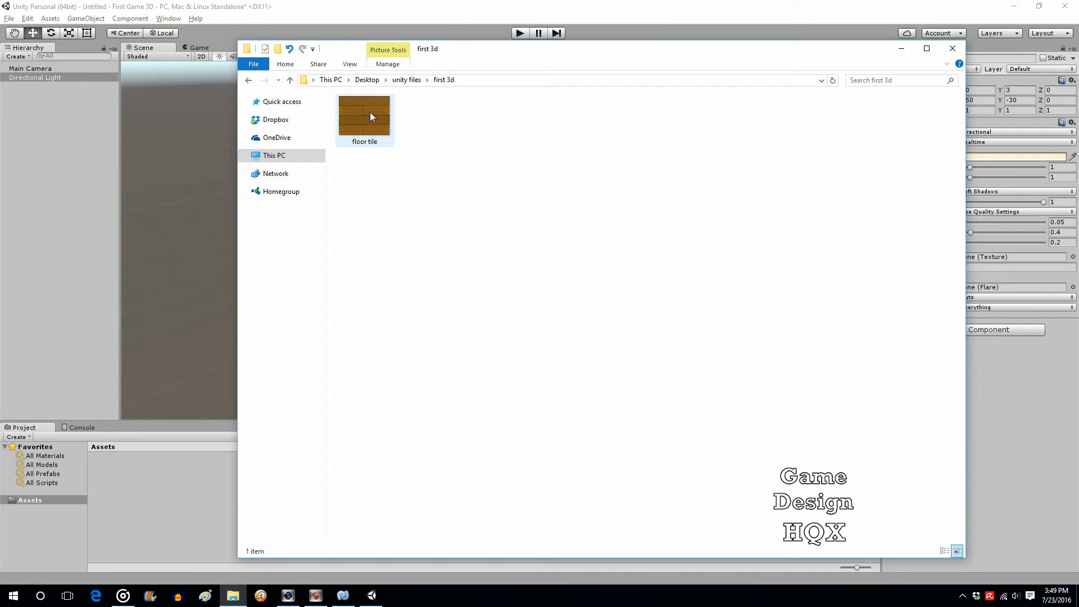
{"action": "left_click_drag", "start_coordinate": [370, 116], "coordinate": [188, 489]}
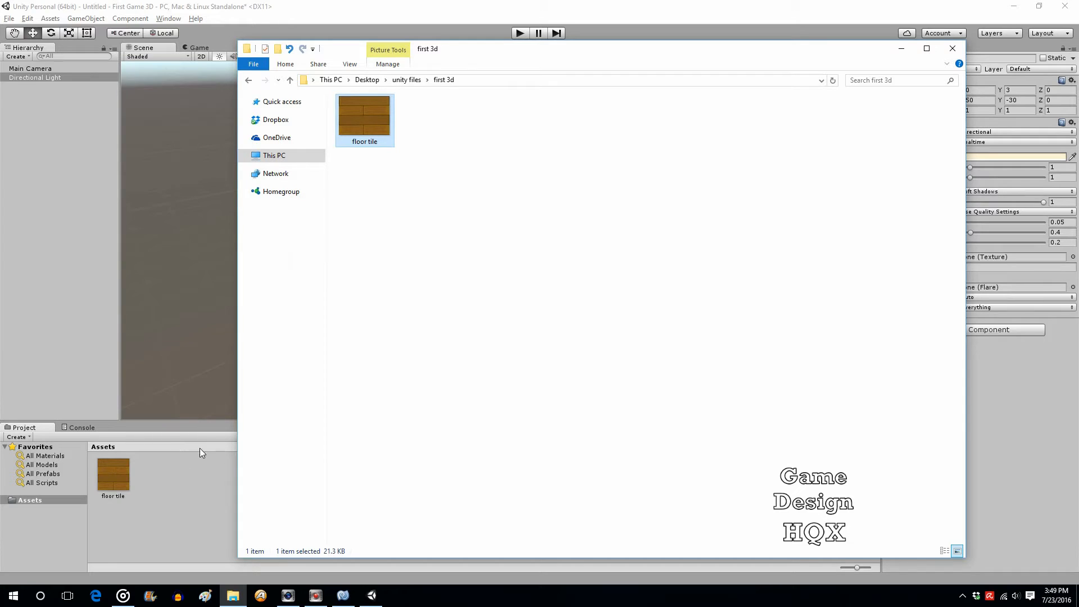
{"action": "left_click", "coordinate": [375, 18]}
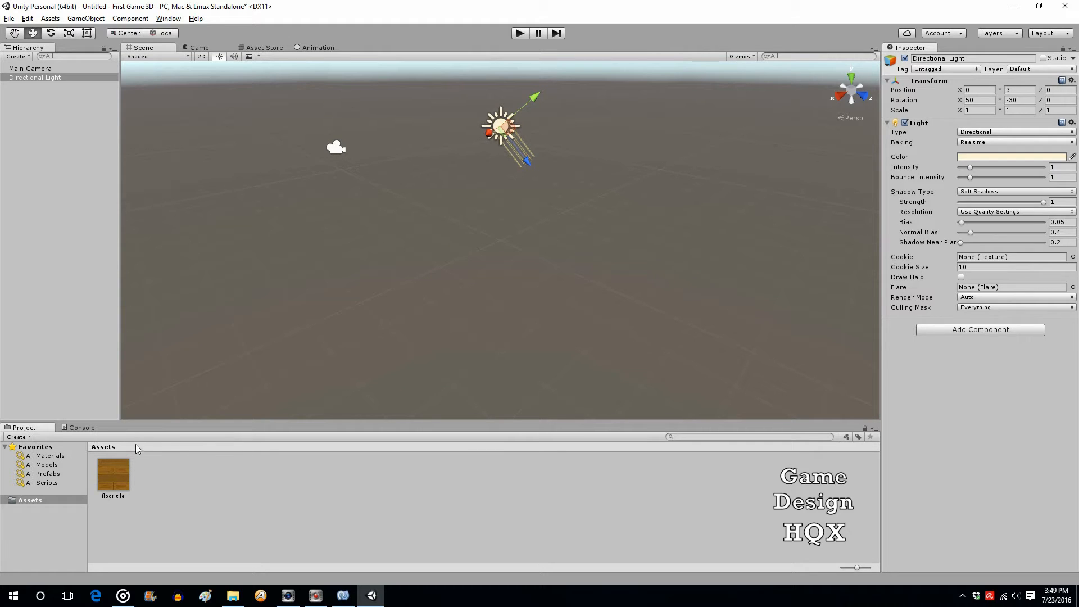
{"action": "left_click", "coordinate": [117, 471]}
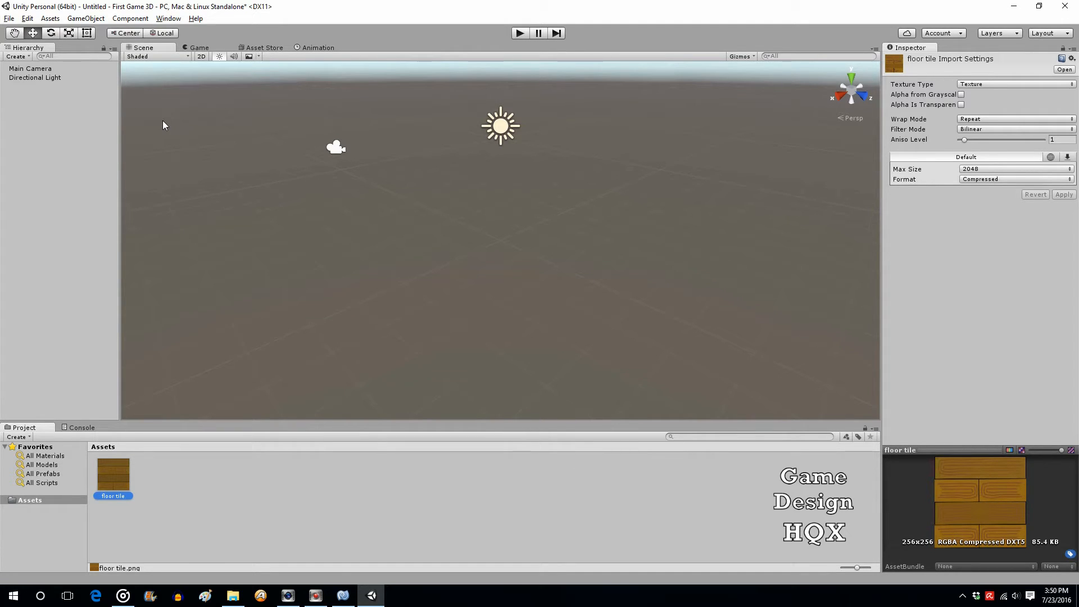
Step: Add a 3D Plane object to the scene
{"action": "left_click", "coordinate": [86, 18]}
{"action": "mouse_move", "coordinate": [146, 57]}
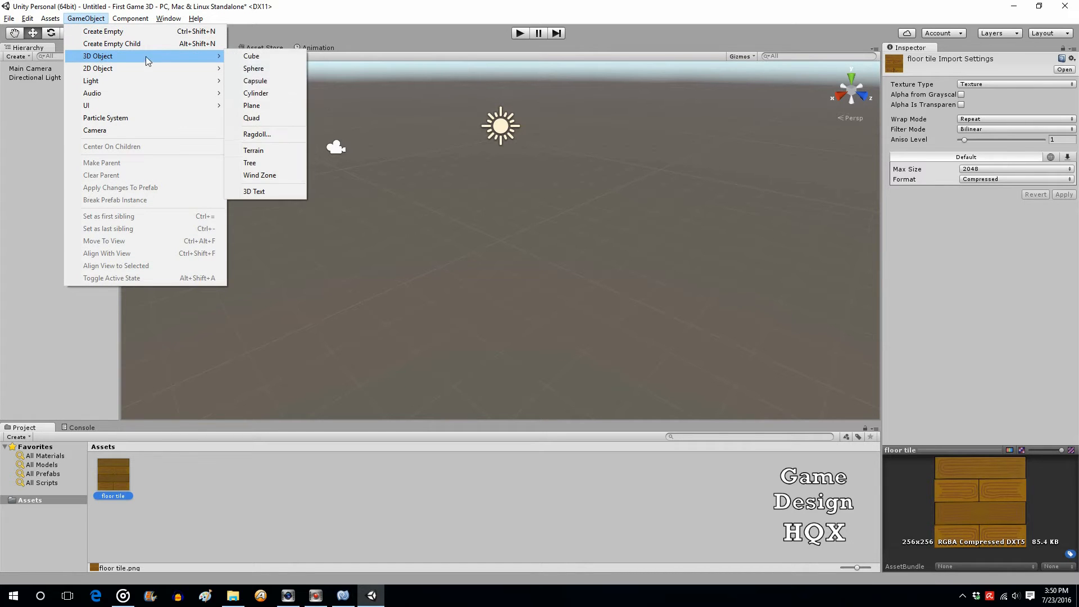
{"action": "left_click", "coordinate": [269, 107]}
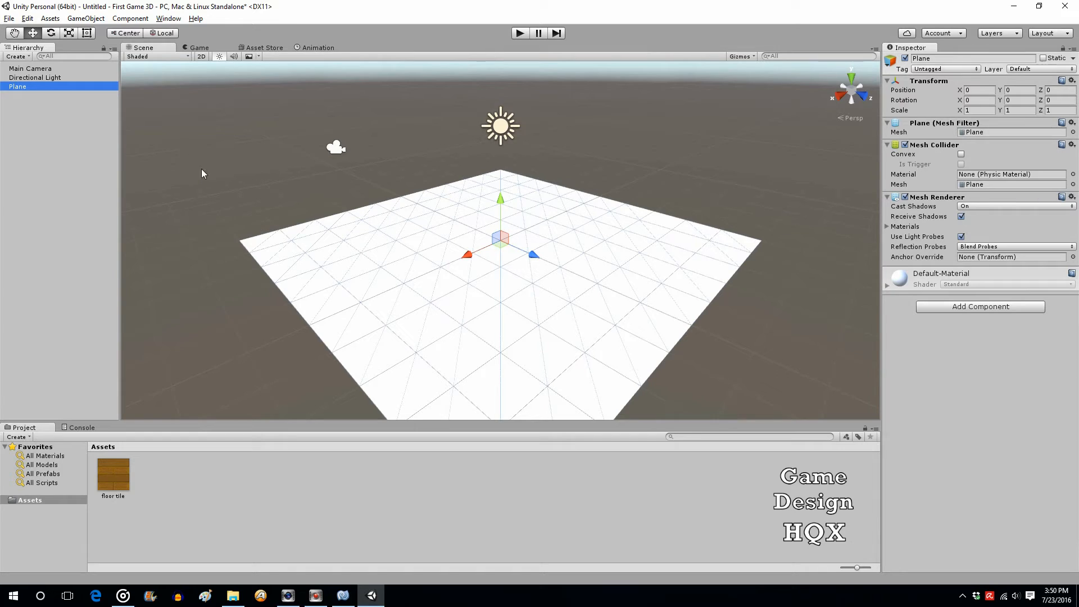
Step: Try rotating the plane freely about its Z axis and undo the rotation
{"action": "left_click", "coordinate": [52, 34]}
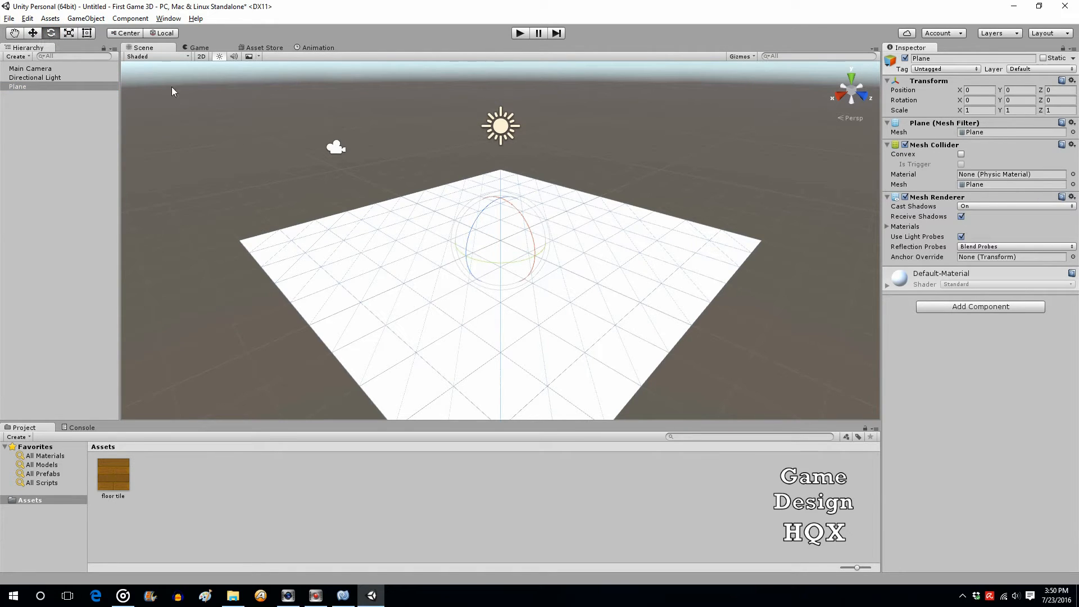
{"action": "left_click_drag", "start_coordinate": [467, 243], "coordinate": [685, 110]}
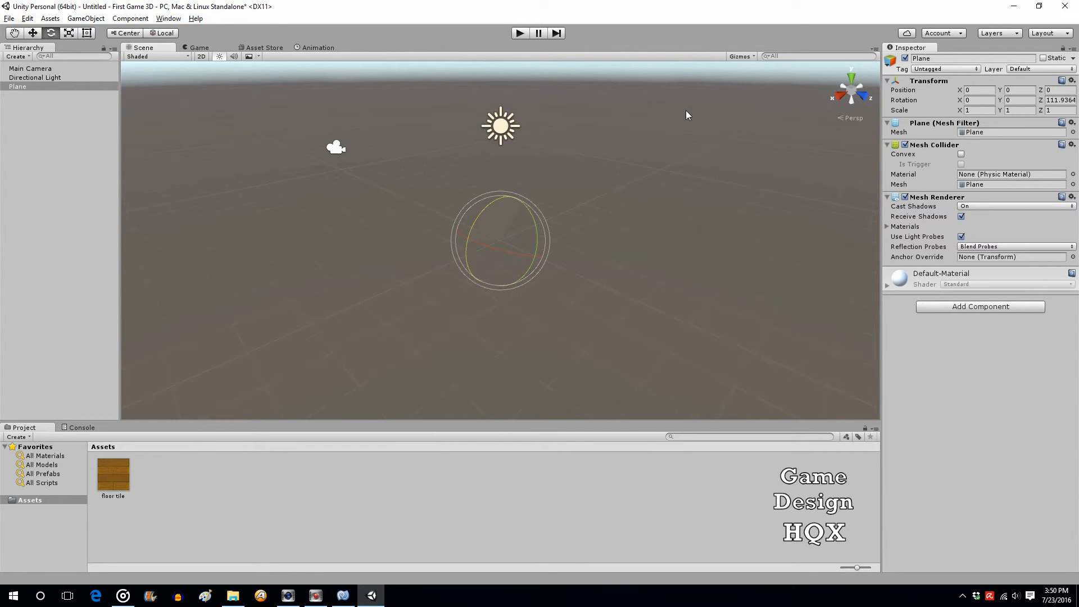
{"action": "left_click_drag", "start_coordinate": [686, 110], "coordinate": [498, 253]}
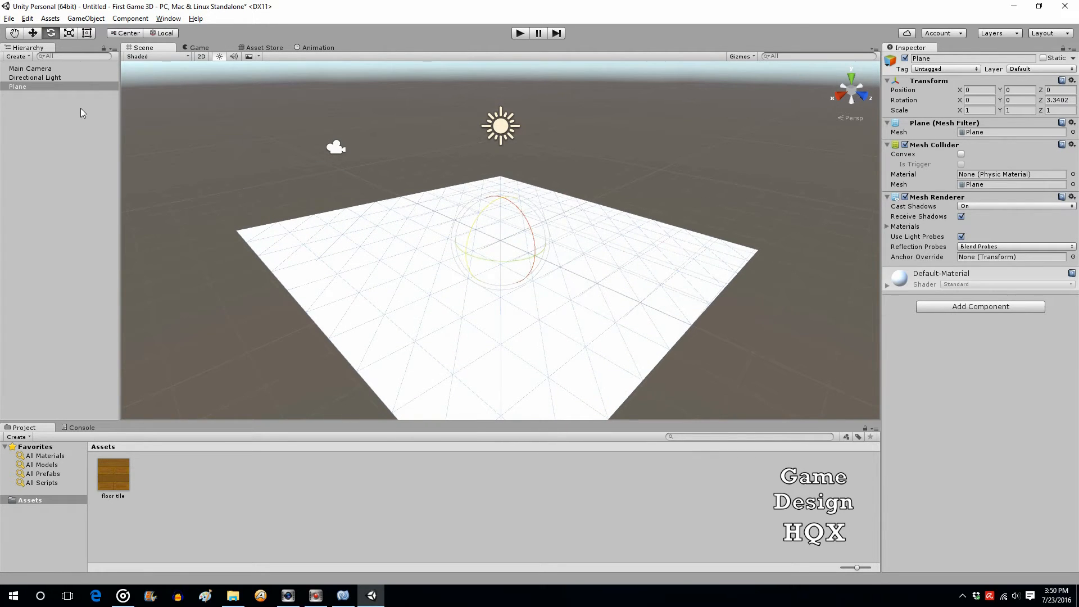
{"action": "left_click", "coordinate": [27, 18]}
{"action": "left_click", "coordinate": [34, 32]}
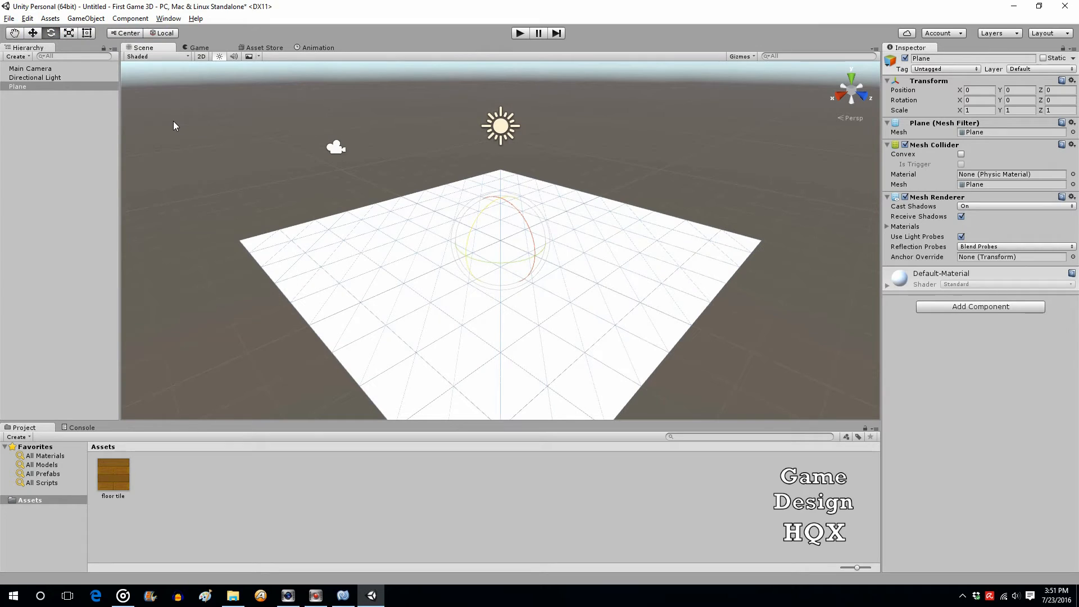
Step: Rename the plane object as "floor" and deselect it
{"action": "left_click", "coordinate": [59, 87]}
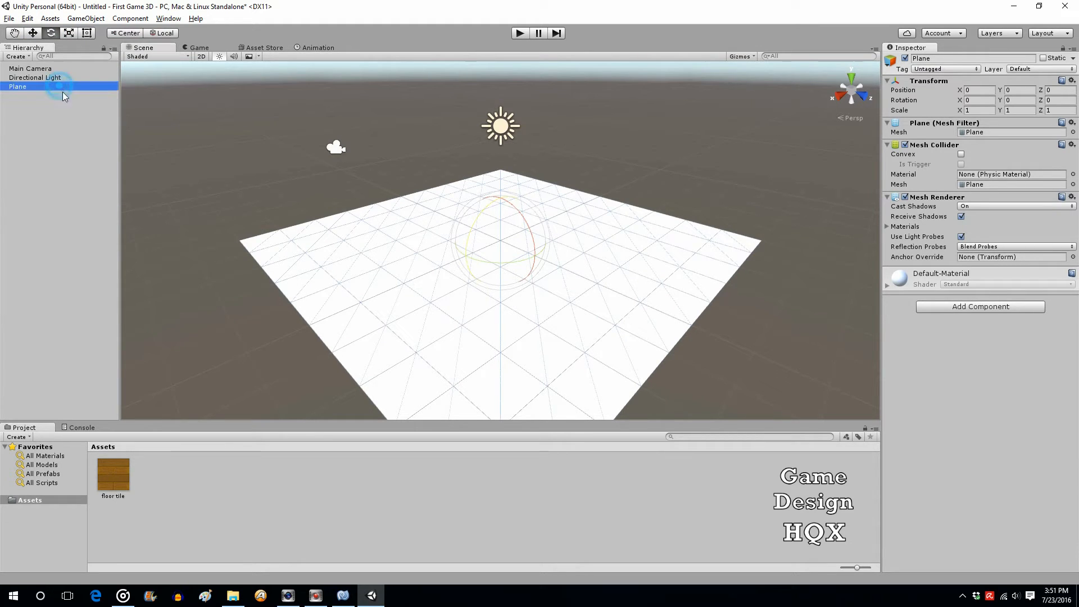
{"action": "left_click", "coordinate": [28, 87]}
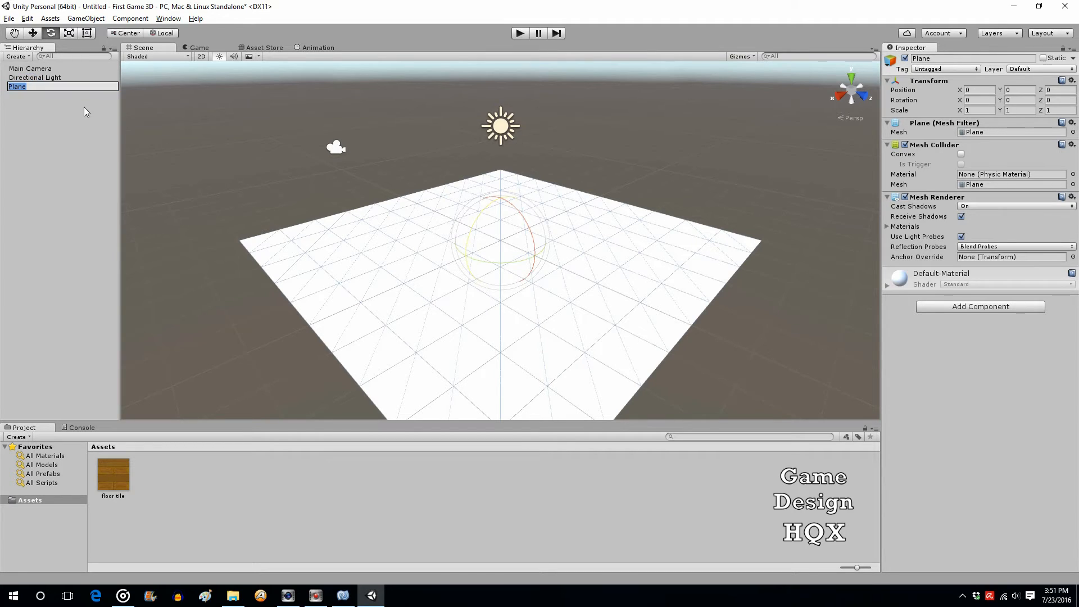
{"action": "type", "text": "floor"}
{"action": "left_click", "coordinate": [51, 132]}
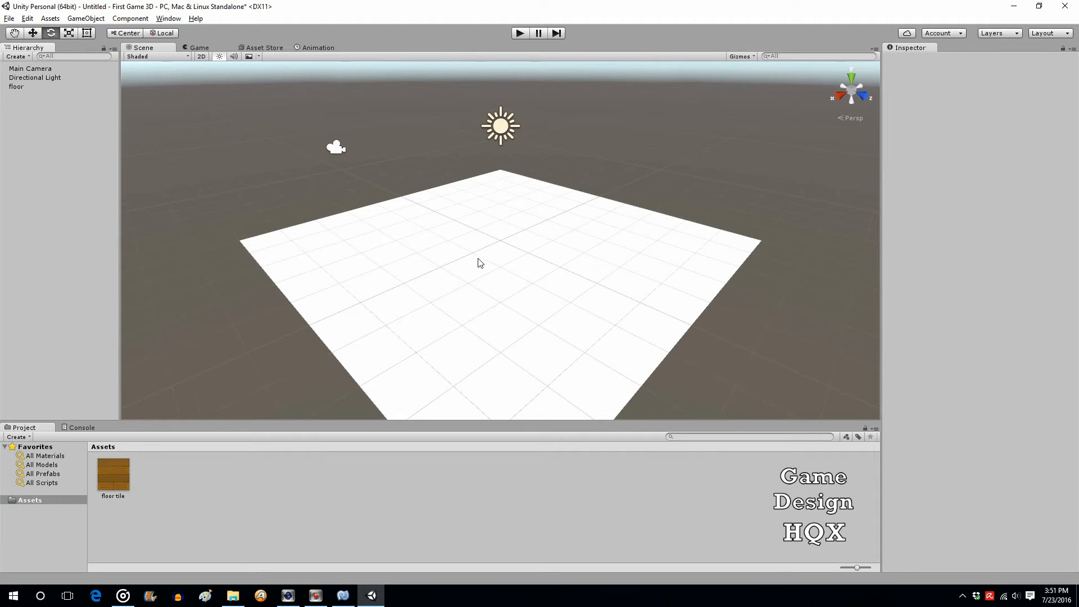
{"action": "right_click", "coordinate": [182, 466]}
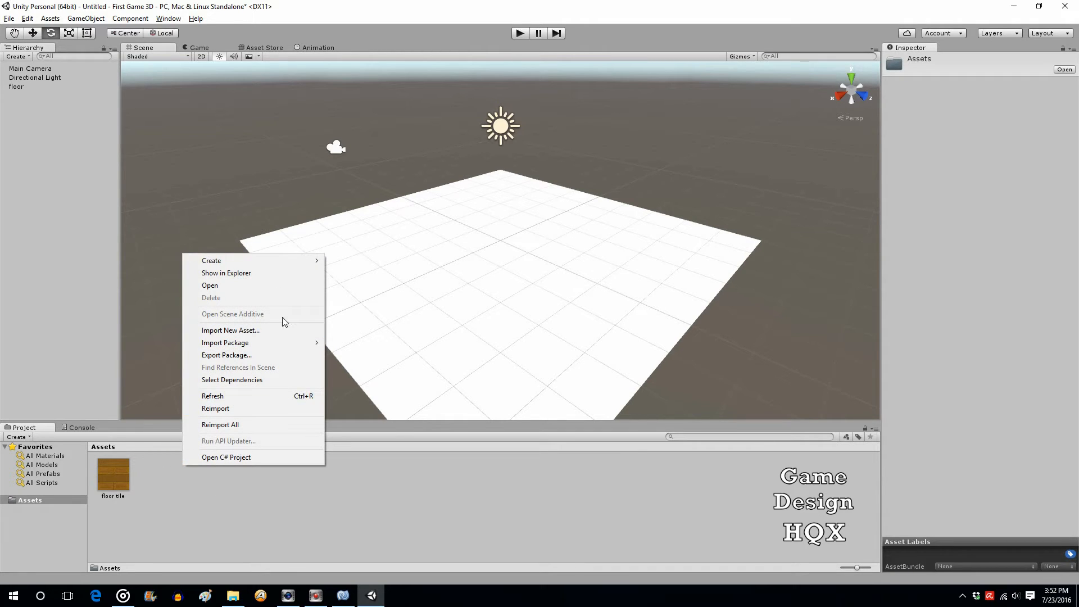
{"action": "mouse_move", "coordinate": [285, 261]}
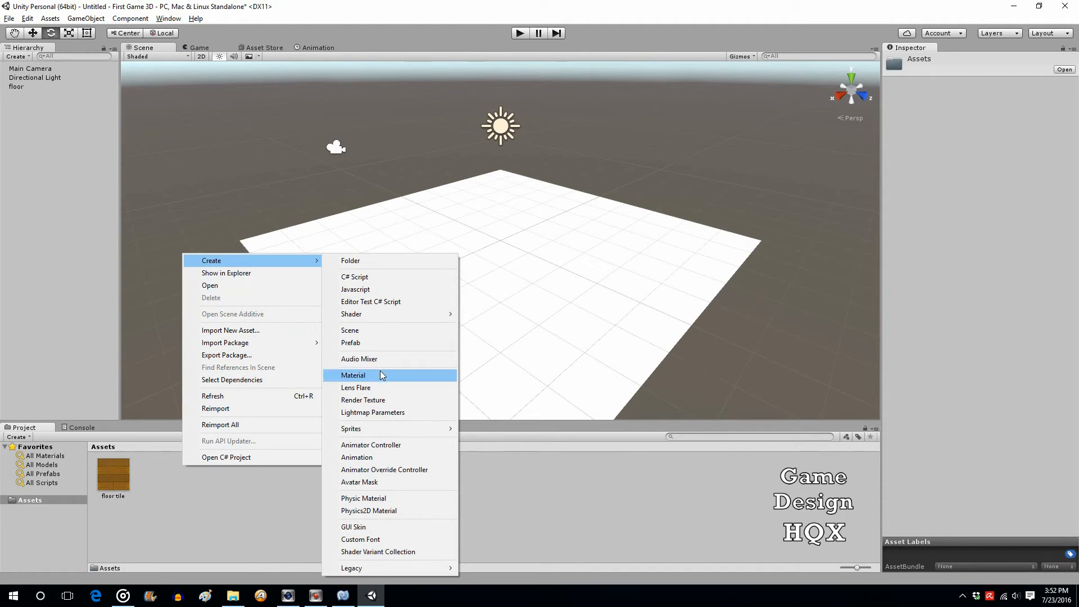
{"action": "left_click", "coordinate": [227, 503]}
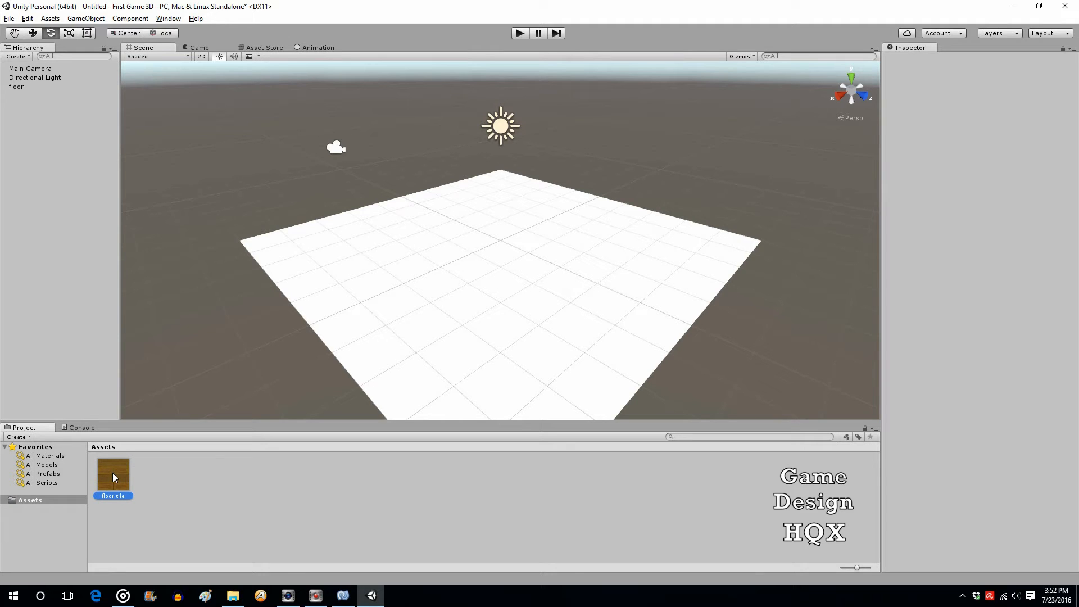
Step: Apply the floor tile texture from Assets to the floor plane in the scene
{"action": "left_click_drag", "start_coordinate": [113, 475], "coordinate": [494, 249]}
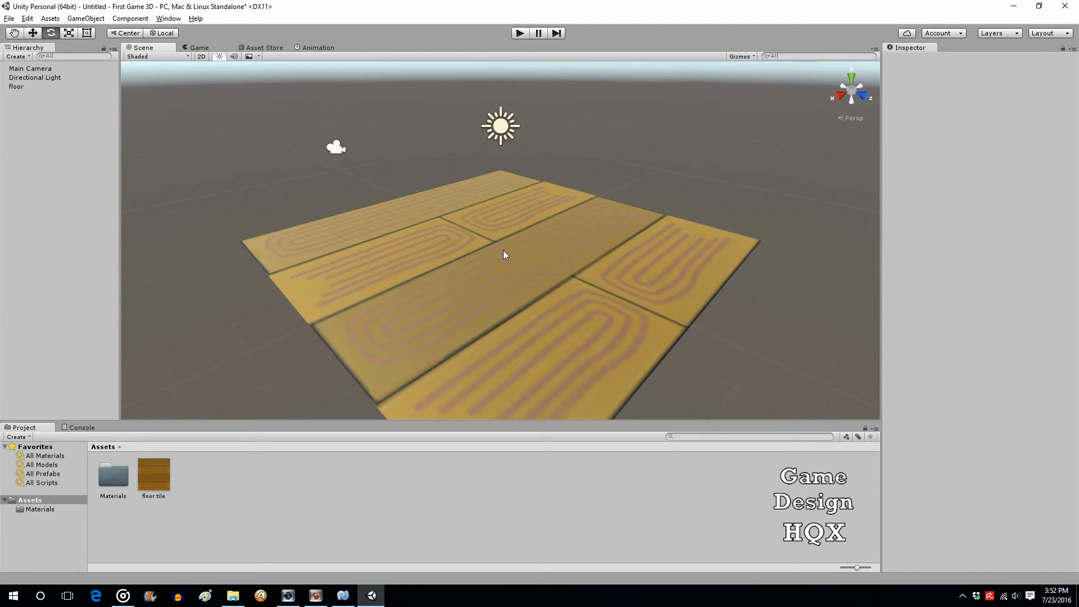
Step: Set the main maps tiling of the floor tile material in the Materials folder to 8 in both X and Y
{"action": "double_click", "coordinate": [117, 477]}
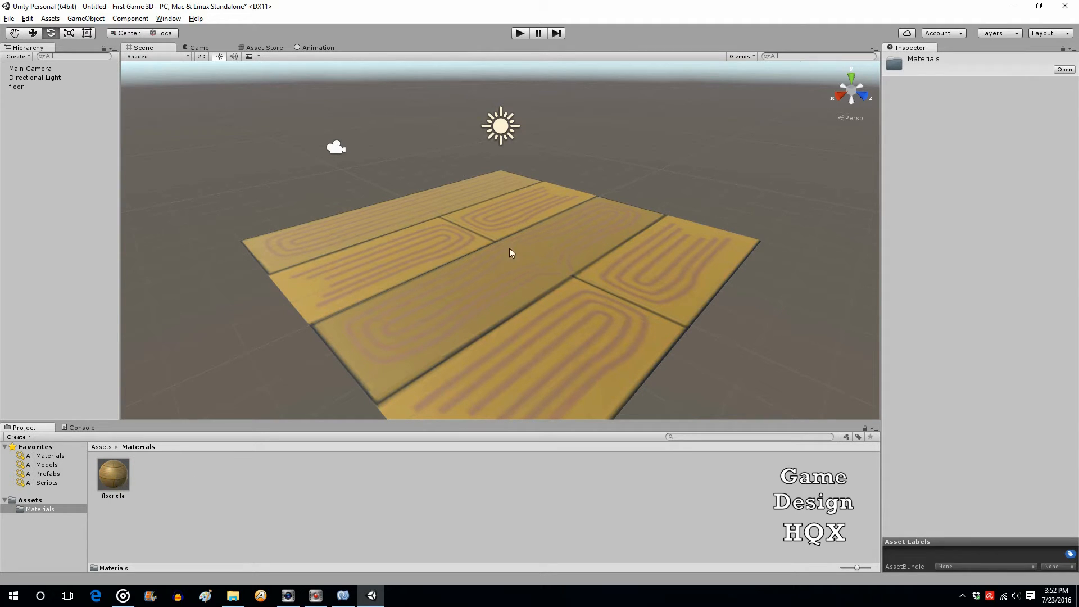
{"action": "left_click", "coordinate": [115, 471]}
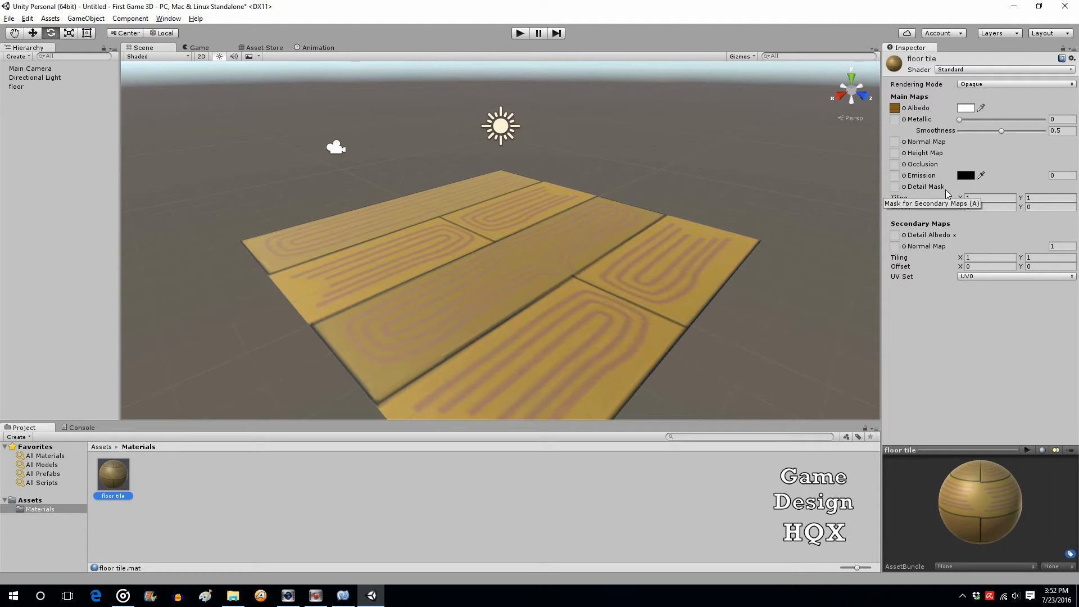
{"action": "left_click", "coordinate": [979, 197]}
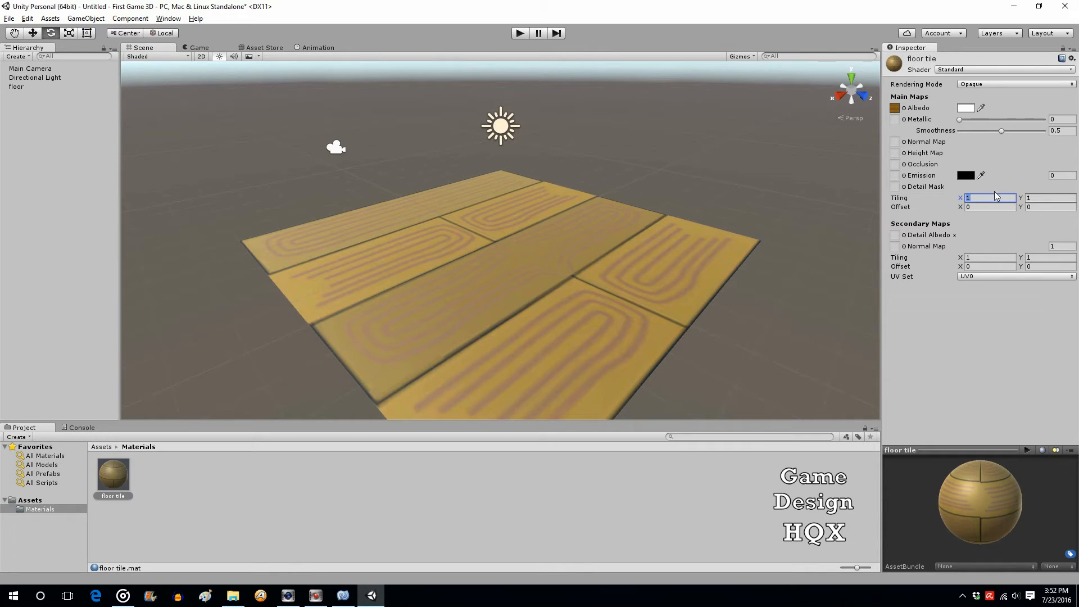
{"action": "type", "text": "8"}
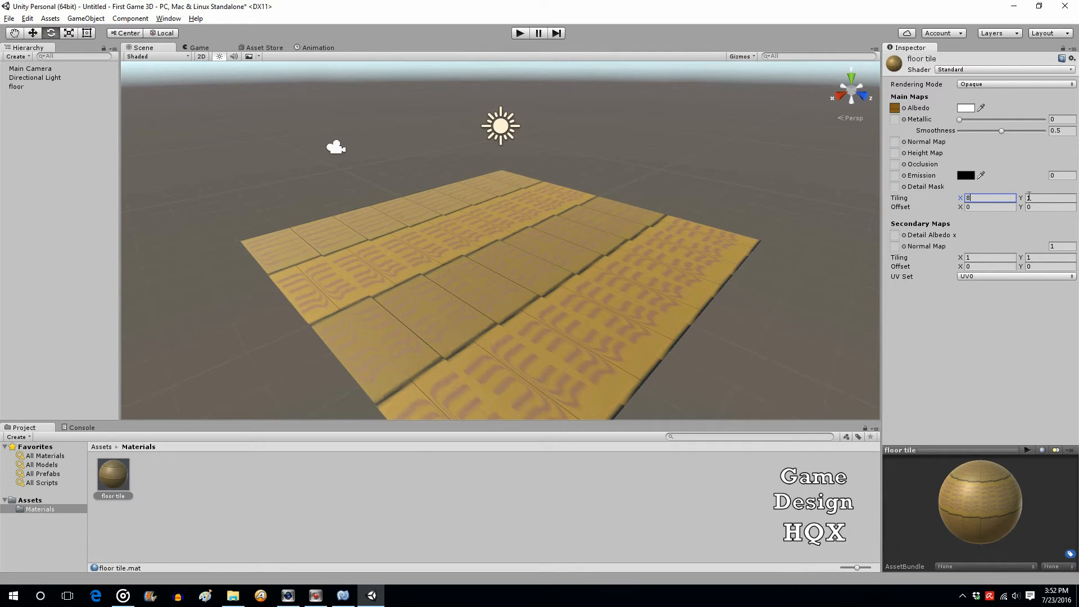
{"action": "left_click", "coordinate": [1030, 197]}
{"action": "type", "text": "8"}
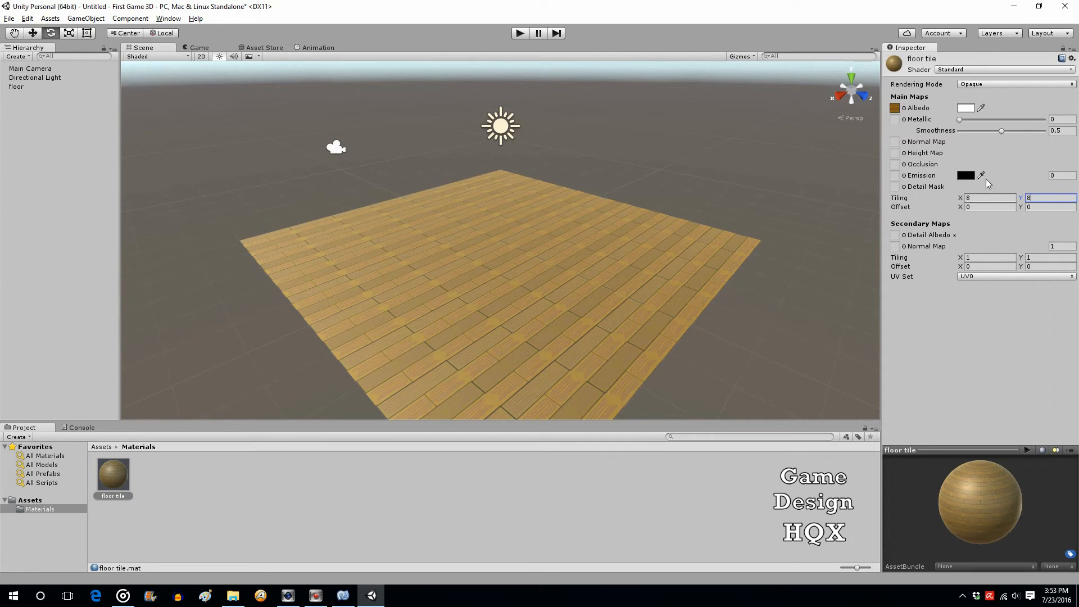
Step: Try the floor tile material at the full Metallic value of 1 and reset it to 0
{"action": "left_click", "coordinate": [960, 121]}
{"action": "left_click", "coordinate": [961, 120]}
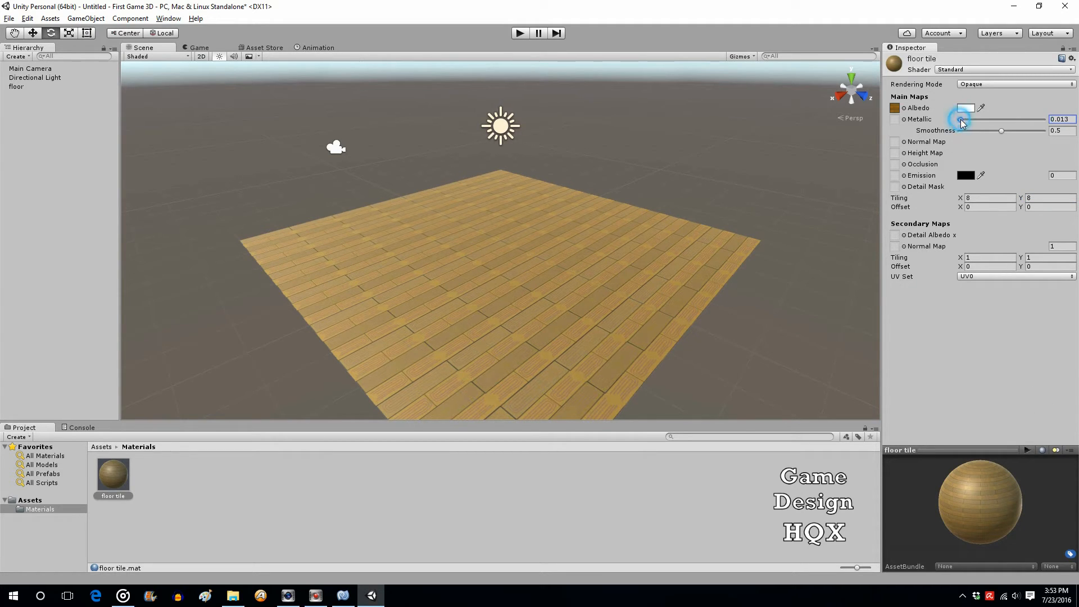
{"action": "left_click_drag", "start_coordinate": [962, 122], "coordinate": [1048, 104]}
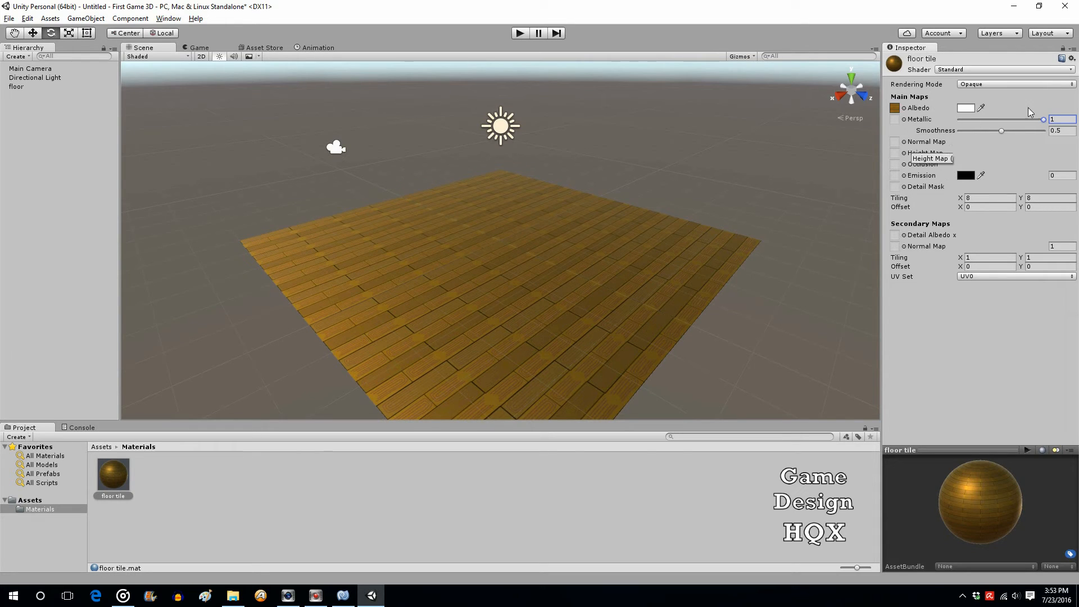
{"action": "left_click_drag", "start_coordinate": [1044, 119], "coordinate": [945, 116]}
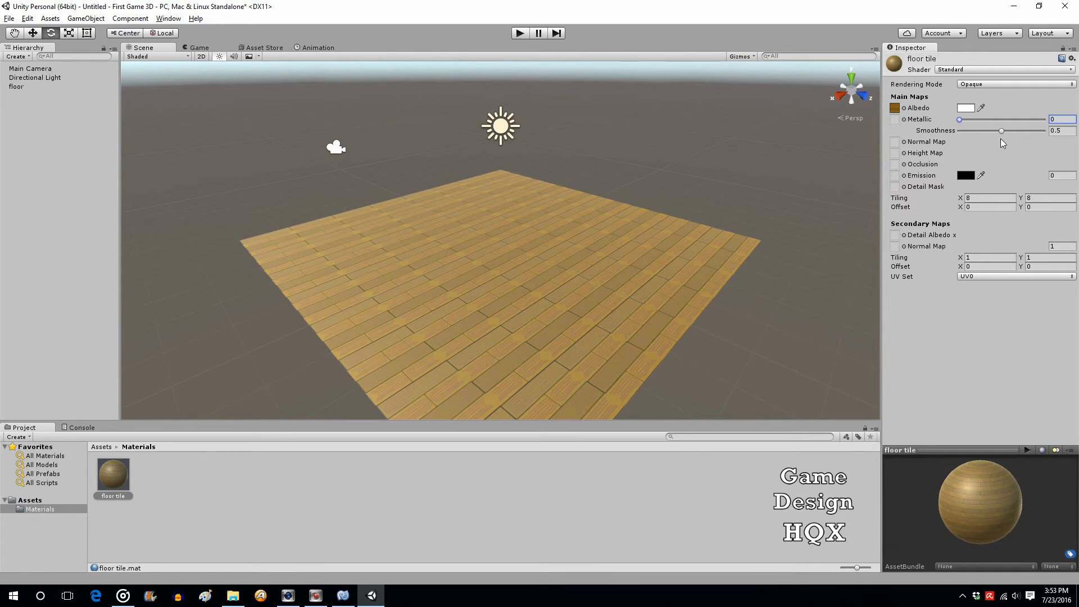
Step: Try the floor tile material with a Smoothness of 1 and a lower setting, and restore the value to 0.5
{"action": "left_click_drag", "start_coordinate": [1003, 134], "coordinate": [1069, 133]}
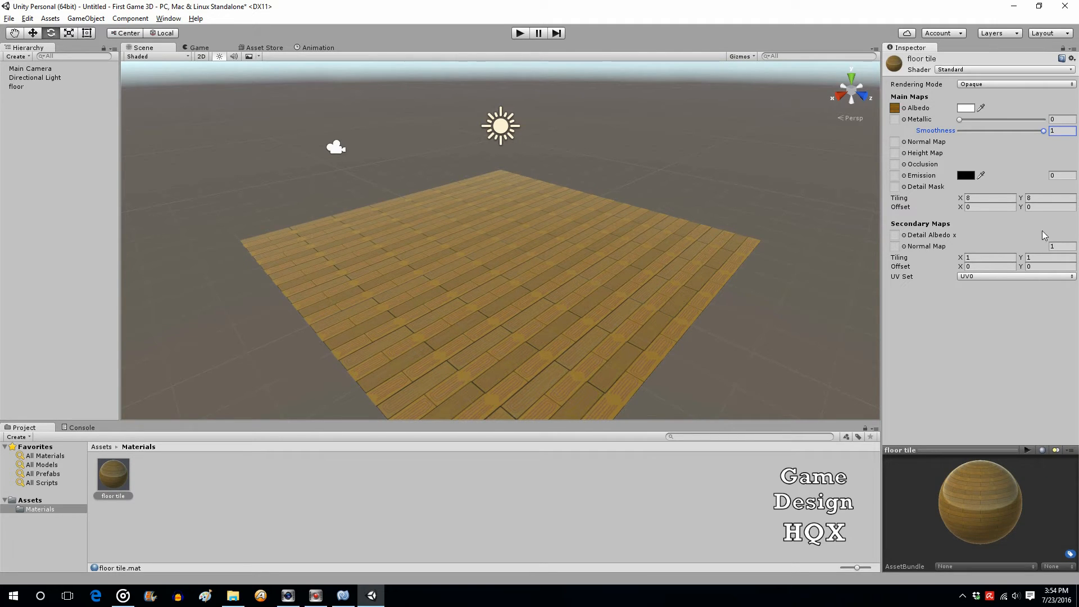
{"action": "left_click_drag", "start_coordinate": [1043, 131], "coordinate": [997, 129]}
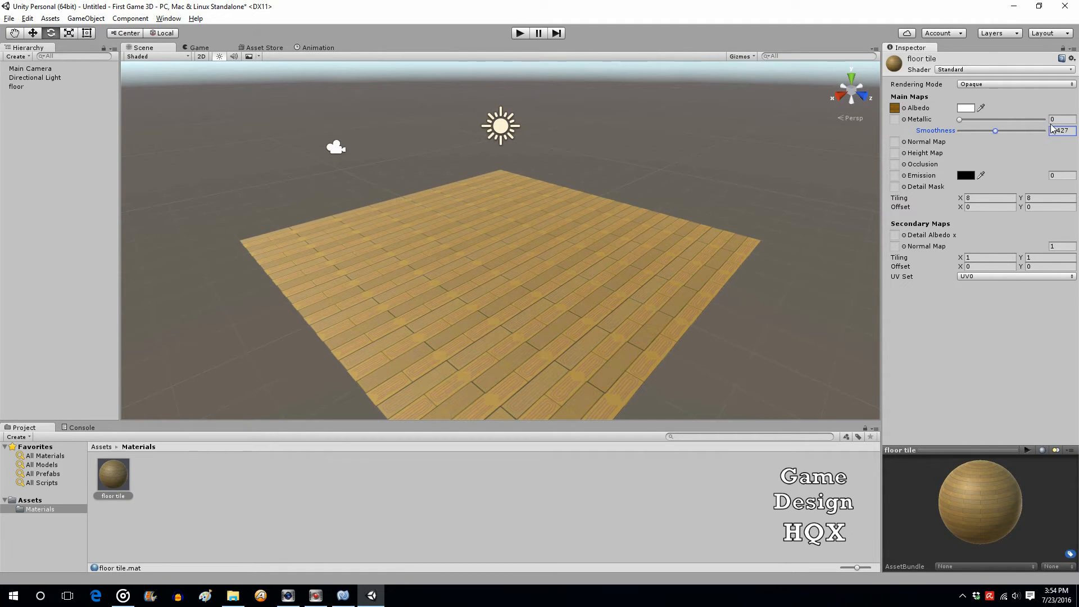
{"action": "left_click", "coordinate": [1070, 131]}
{"action": "type", "text": ".5"}
Step: Move the Main Camera over the centre of the floor, with its Z position at 0 and Y position at 4
{"action": "left_click", "coordinate": [336, 149]}
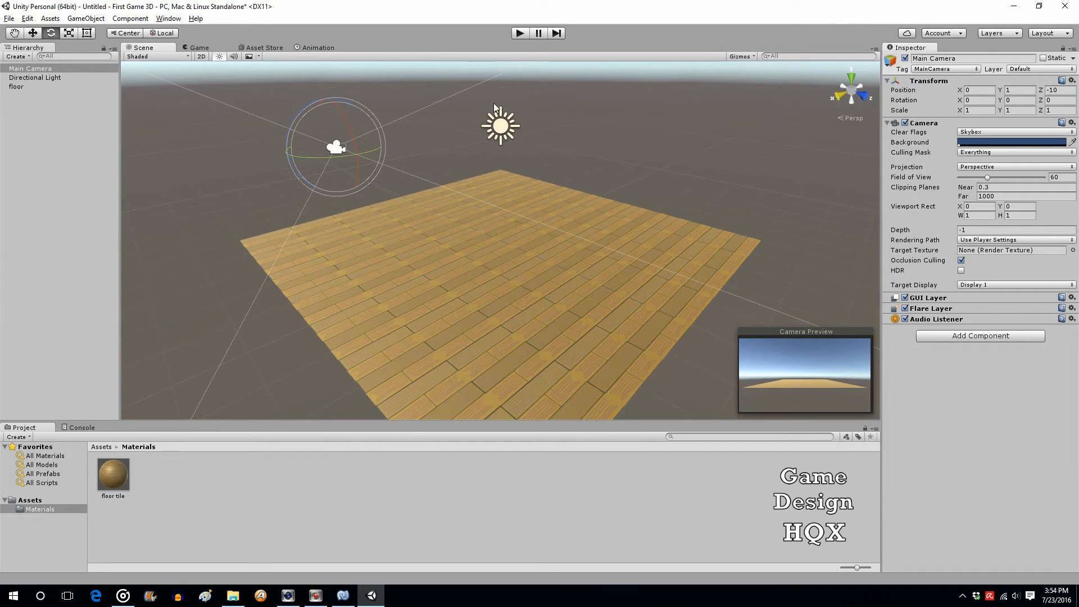
{"action": "left_click", "coordinate": [32, 33]}
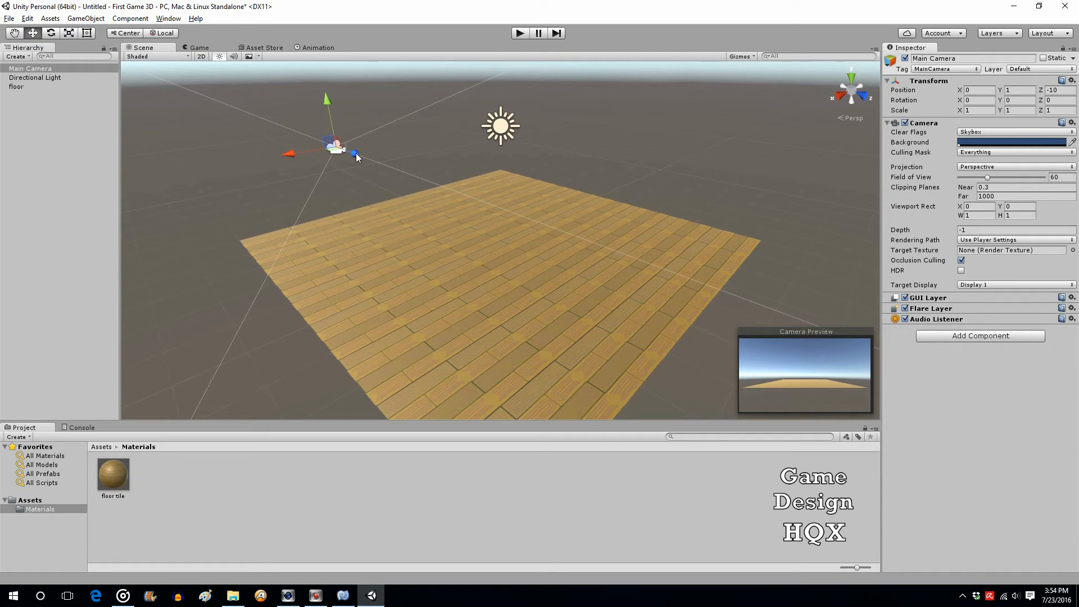
{"action": "left_click_drag", "start_coordinate": [355, 154], "coordinate": [447, 199]}
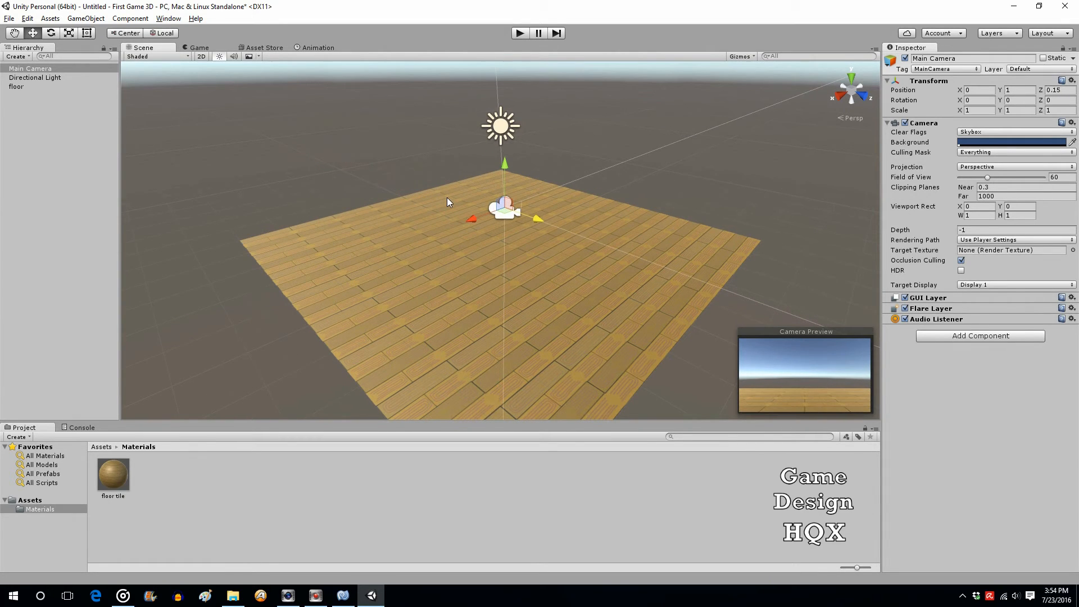
{"action": "left_click", "coordinate": [1066, 91]}
{"action": "type", "text": "0"}
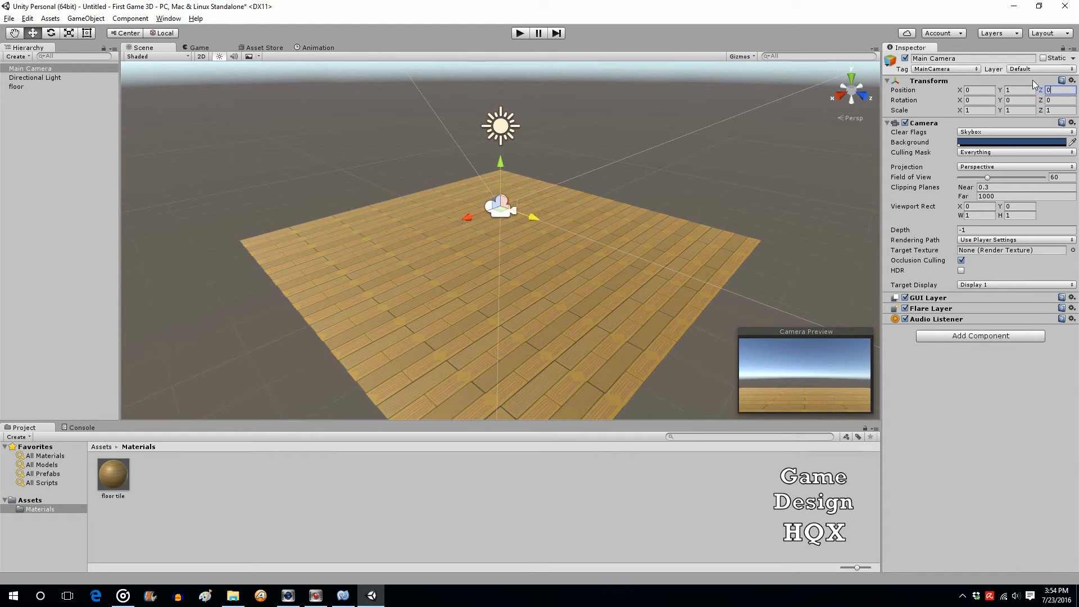
{"action": "left_click", "coordinate": [1024, 91]}
{"action": "type", "text": "4"}
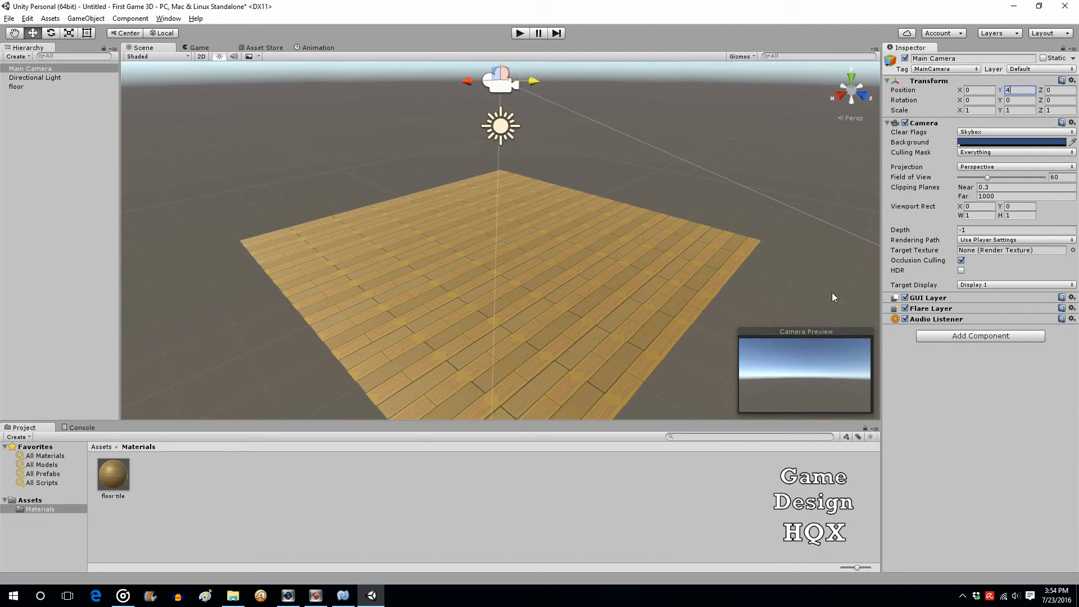
Step: Lower the Main Camera by setting its Y position to 3
{"action": "left_click", "coordinate": [551, 257]}
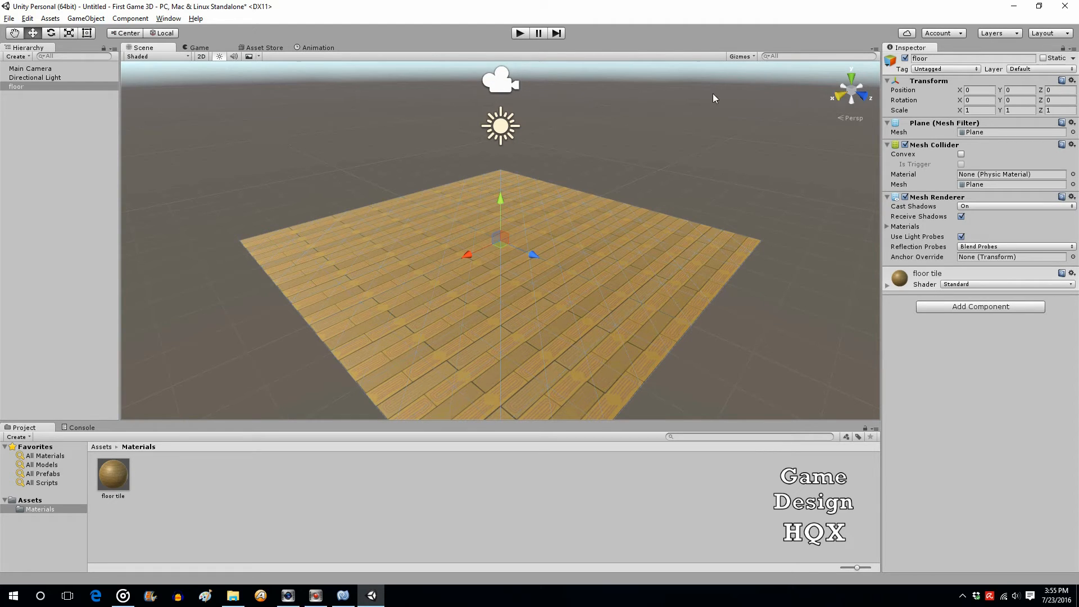
{"action": "left_click", "coordinate": [33, 105]}
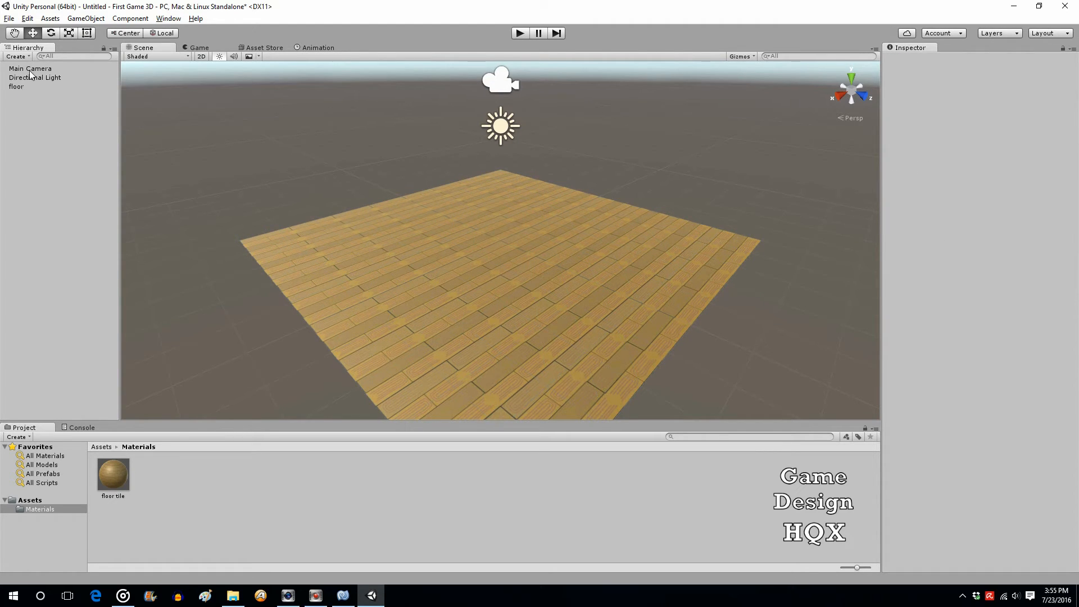
{"action": "left_click", "coordinate": [31, 68]}
{"action": "left_click", "coordinate": [1007, 90]}
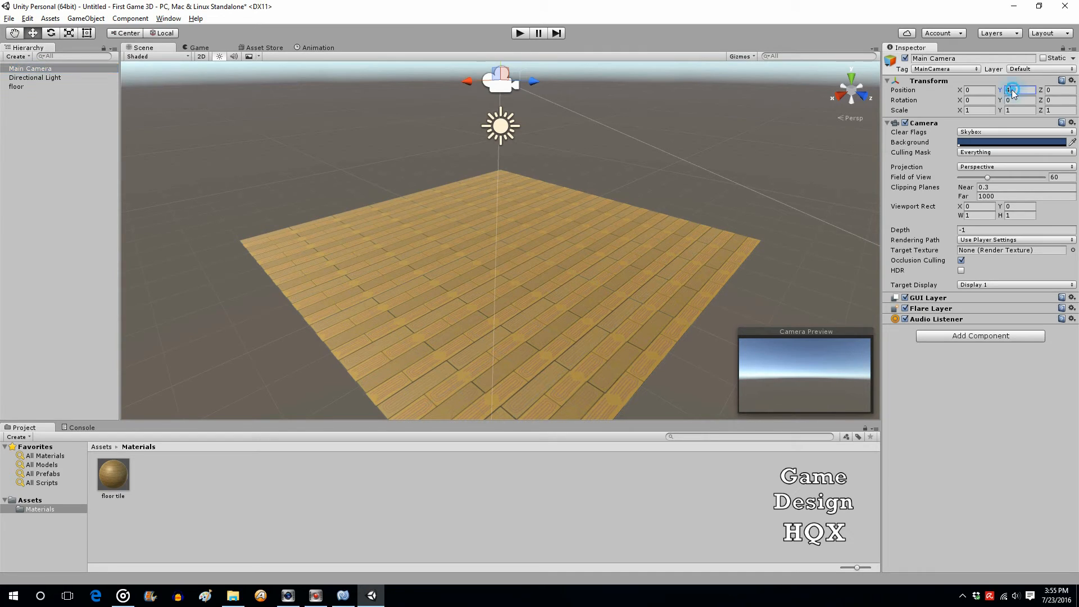
{"action": "type", "text": "3"}
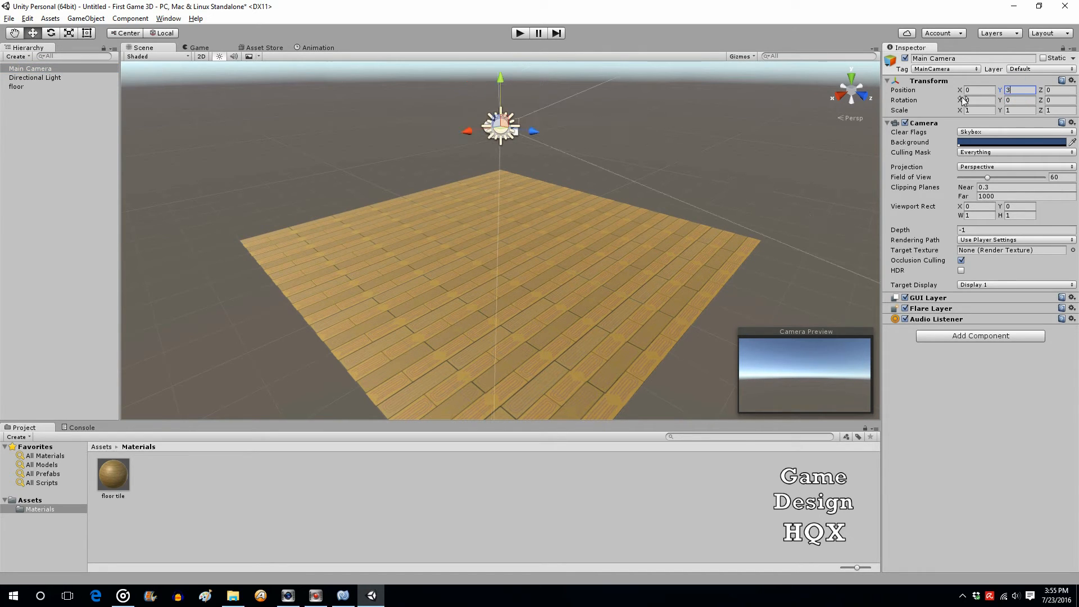
Step: Set the floor plane's X and Z scale to 2 and select the Main Camera to check its preview
{"action": "left_click", "coordinate": [567, 258]}
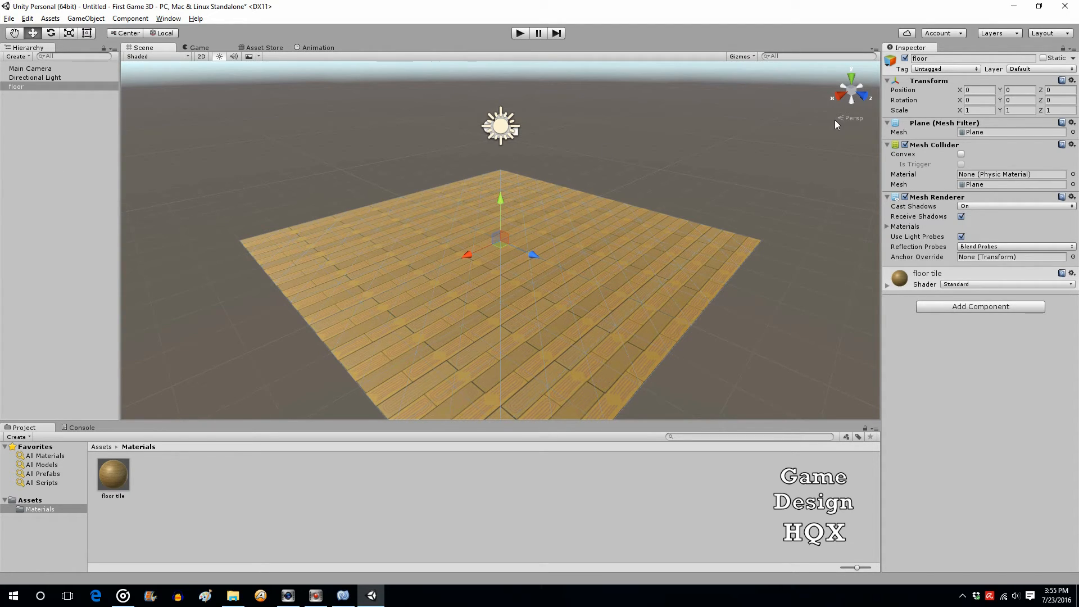
{"action": "left_click", "coordinate": [969, 110]}
{"action": "type", "text": "2"}
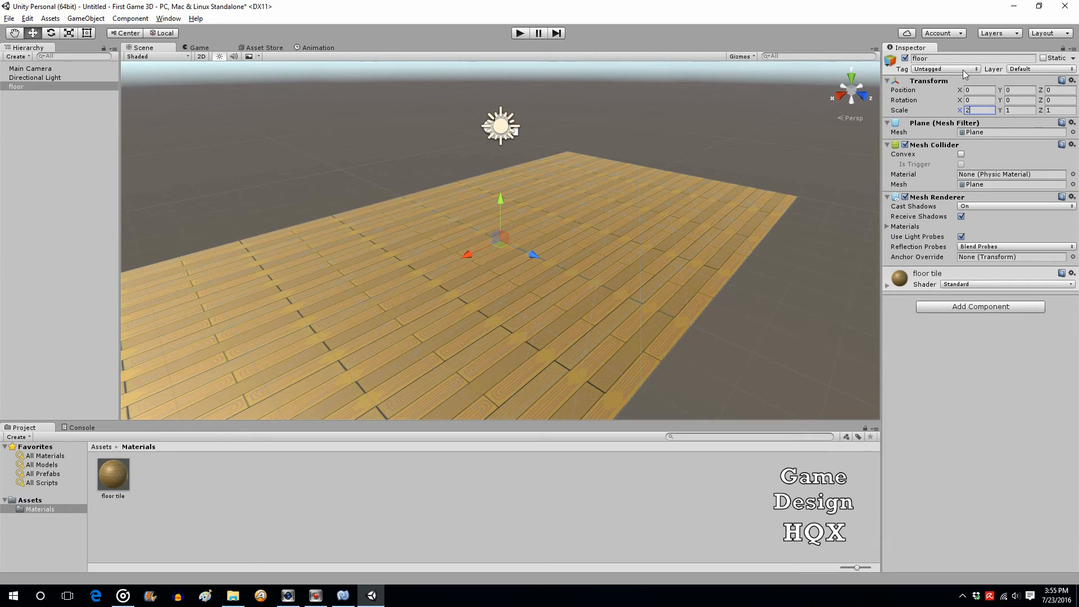
{"action": "left_click", "coordinate": [1061, 109]}
{"action": "left_click", "coordinate": [1023, 110]}
{"action": "left_click", "coordinate": [1062, 110]}
{"action": "type", "text": "2"}
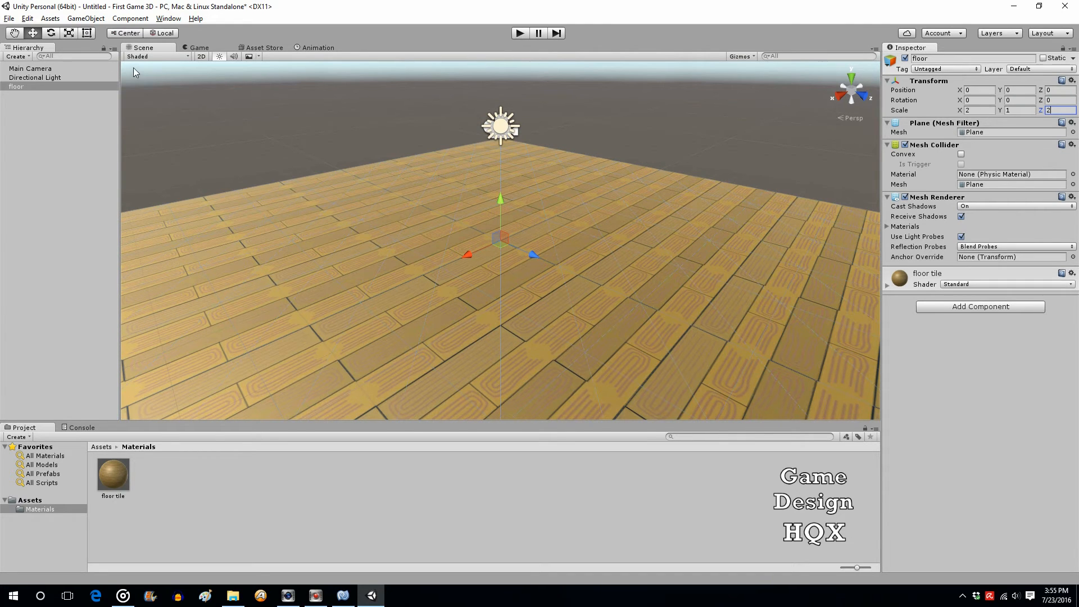
{"action": "left_click", "coordinate": [30, 68]}
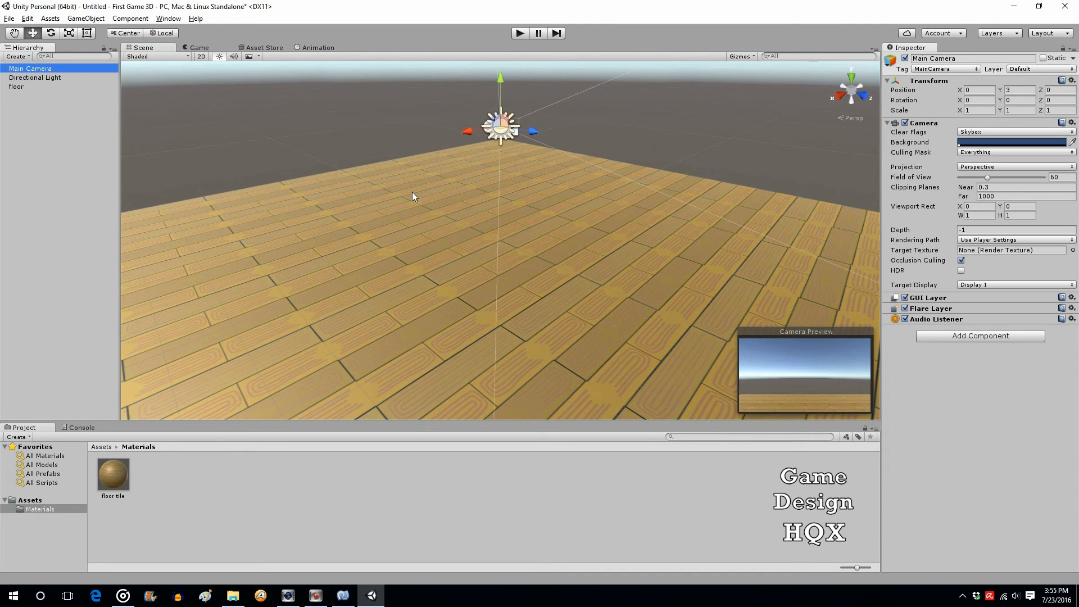
Step: Enlarge the floor plane to a scale of 3 in X and Z and select the Main Camera to check its preview
{"action": "scroll", "coordinate": [412, 191], "scroll_direction": "down", "scroll_amount": 5}
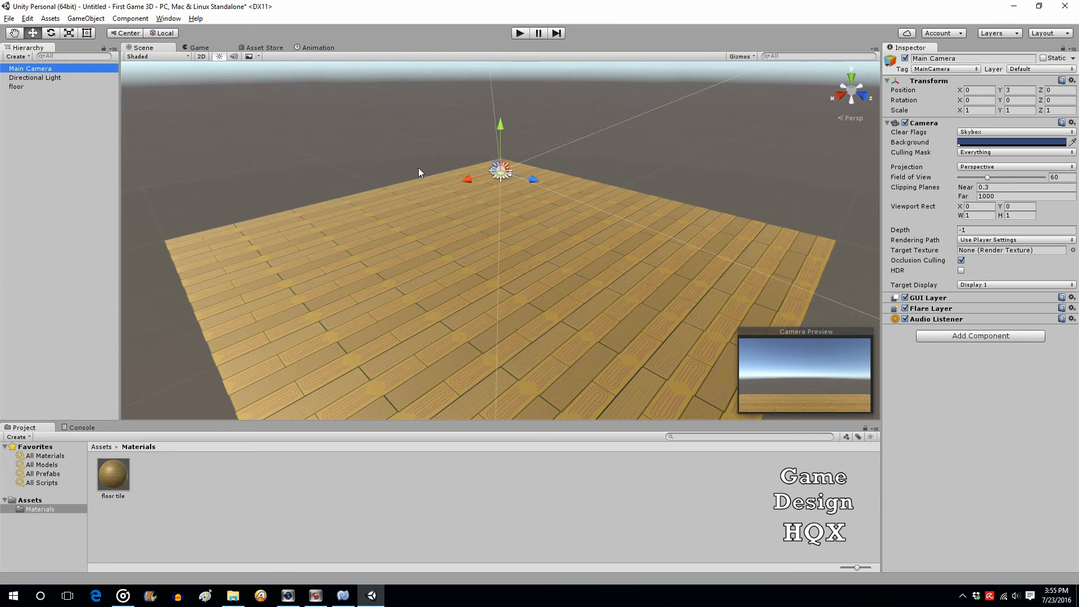
{"action": "scroll", "coordinate": [419, 168], "scroll_direction": "down", "scroll_amount": 3}
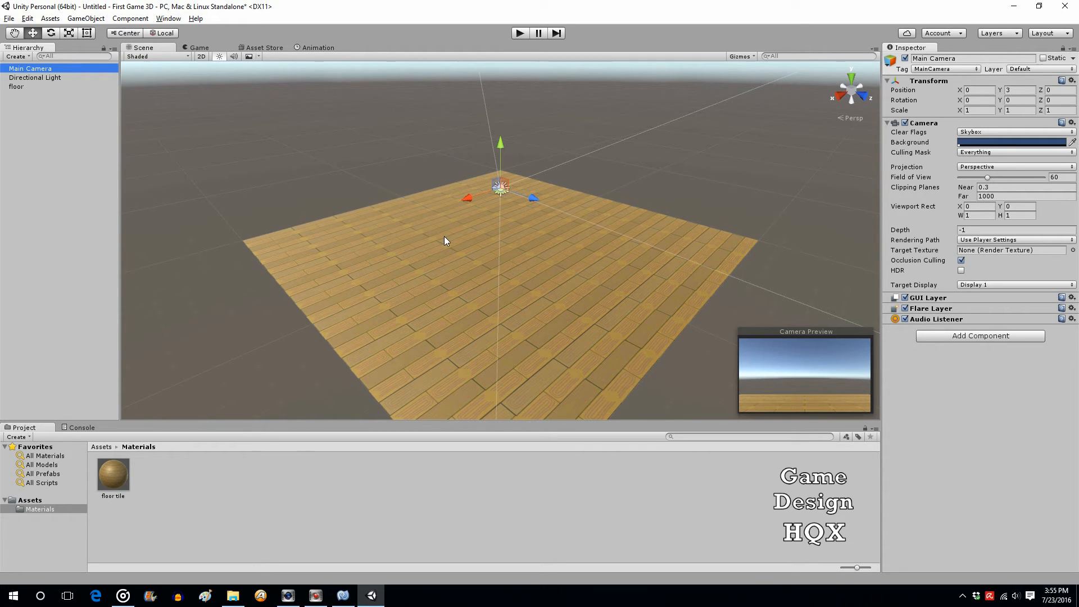
{"action": "left_click", "coordinate": [432, 248]}
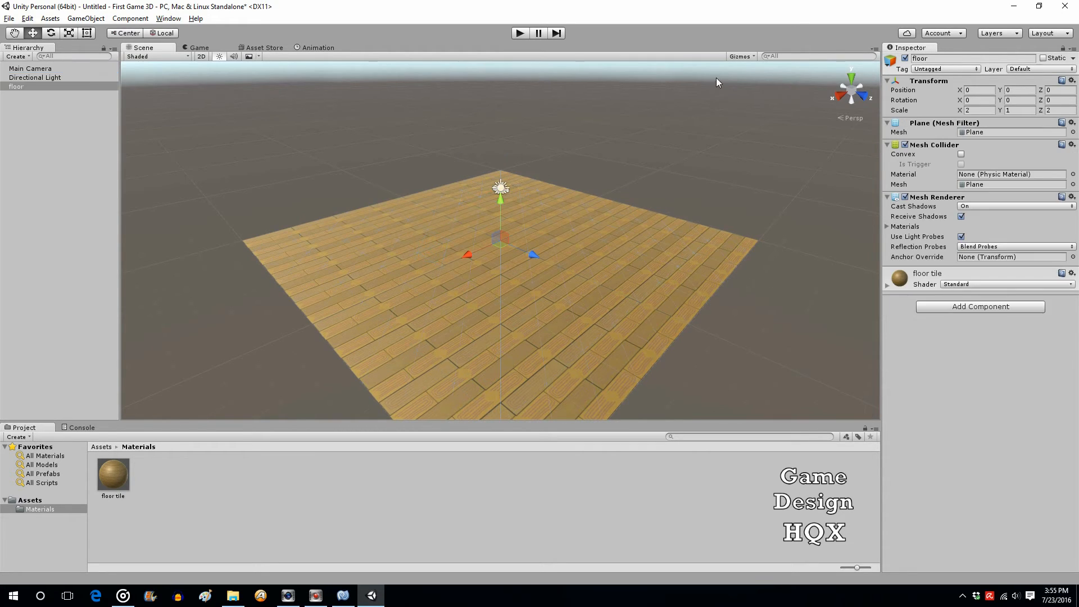
{"action": "left_click", "coordinate": [978, 110]}
{"action": "type", "text": "3"}
{"action": "left_click", "coordinate": [1059, 111]}
{"action": "type", "text": "3"}
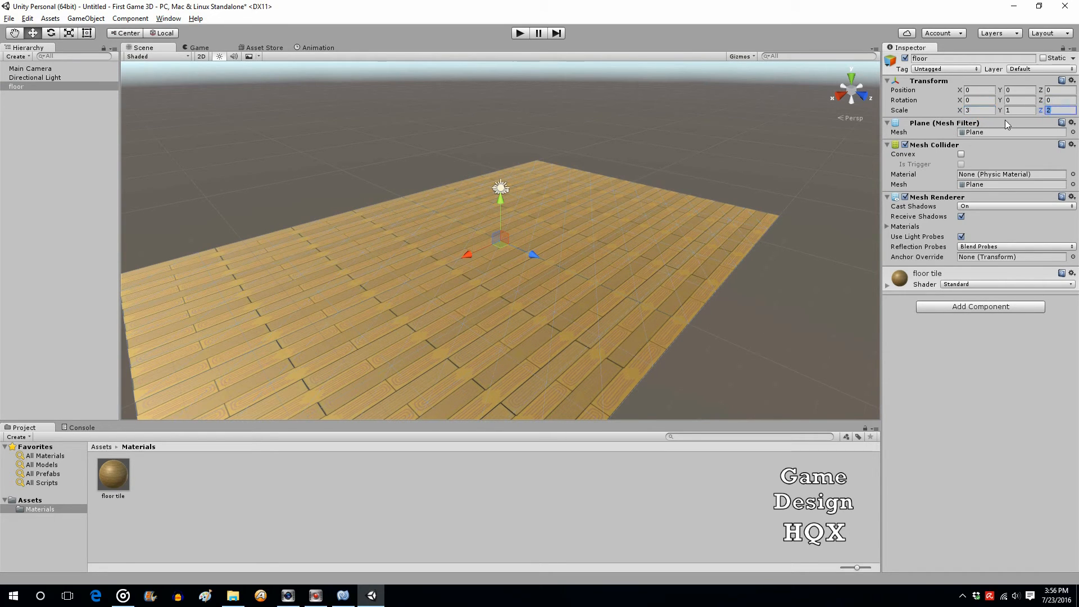
{"action": "left_click", "coordinate": [30, 68]}
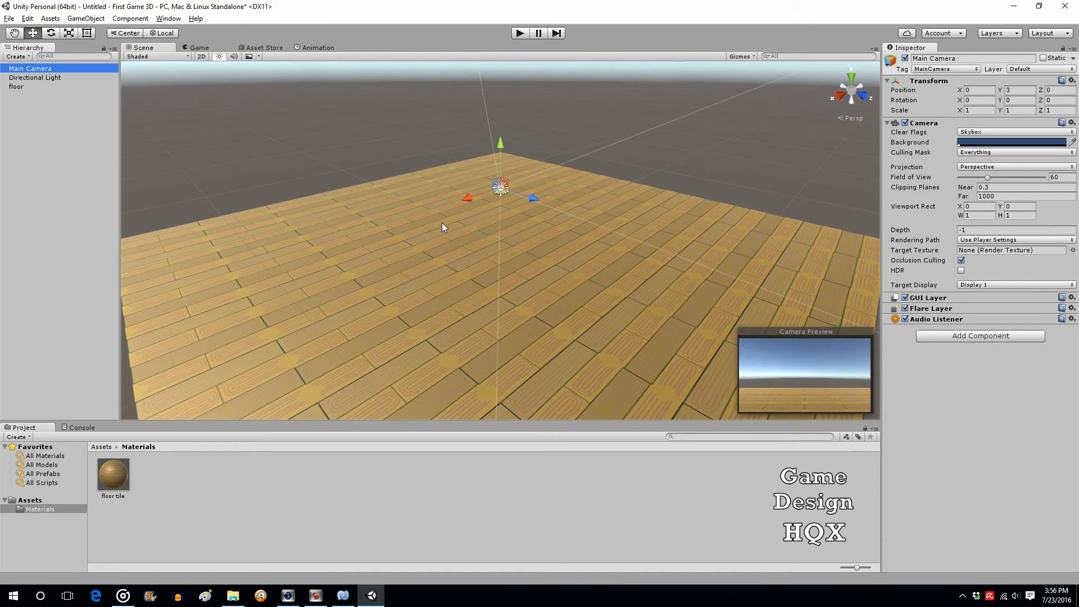
Step: Set the main maps tiling of the floor tile material to 10 in both X and Y
{"action": "scroll", "coordinate": [450, 225], "scroll_direction": "down", "scroll_amount": 5}
{"action": "scroll", "coordinate": [450, 225], "scroll_direction": "up", "scroll_amount": 4}
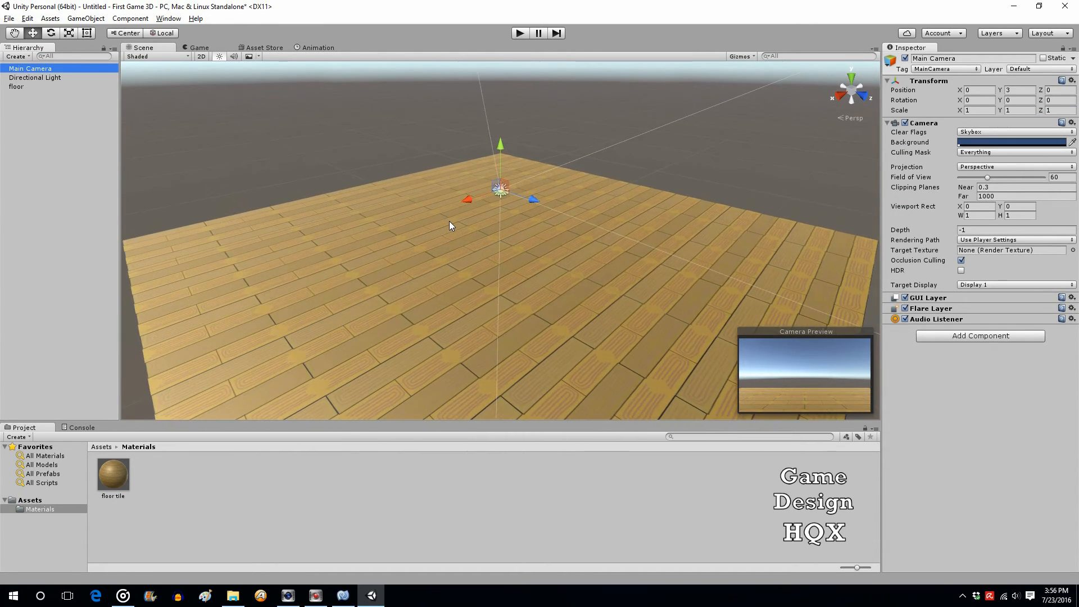
{"action": "scroll", "coordinate": [450, 222], "scroll_direction": "down", "scroll_amount": 4}
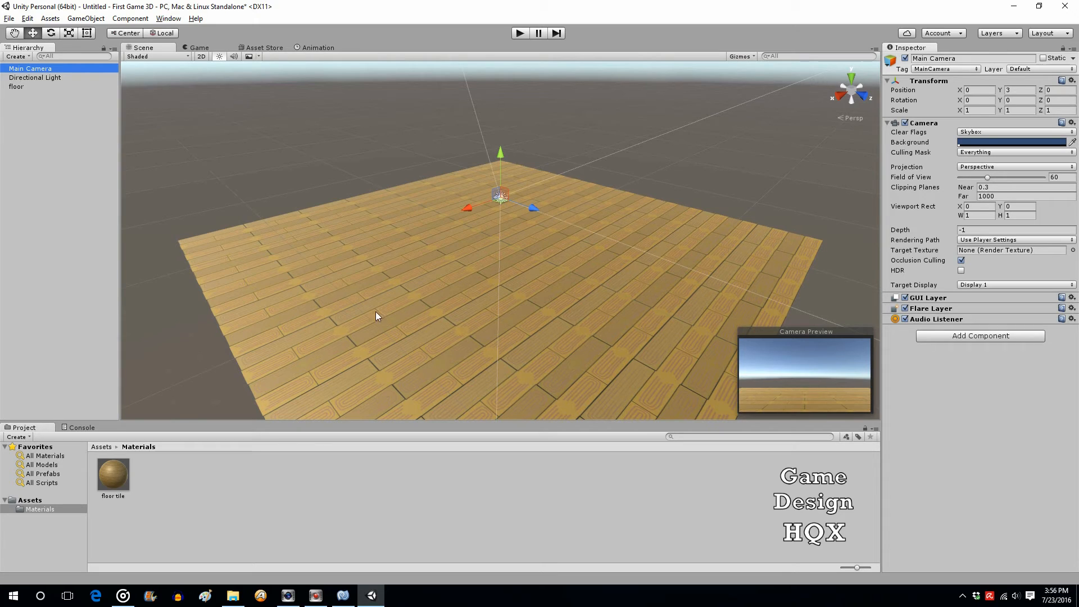
{"action": "left_click", "coordinate": [113, 475]}
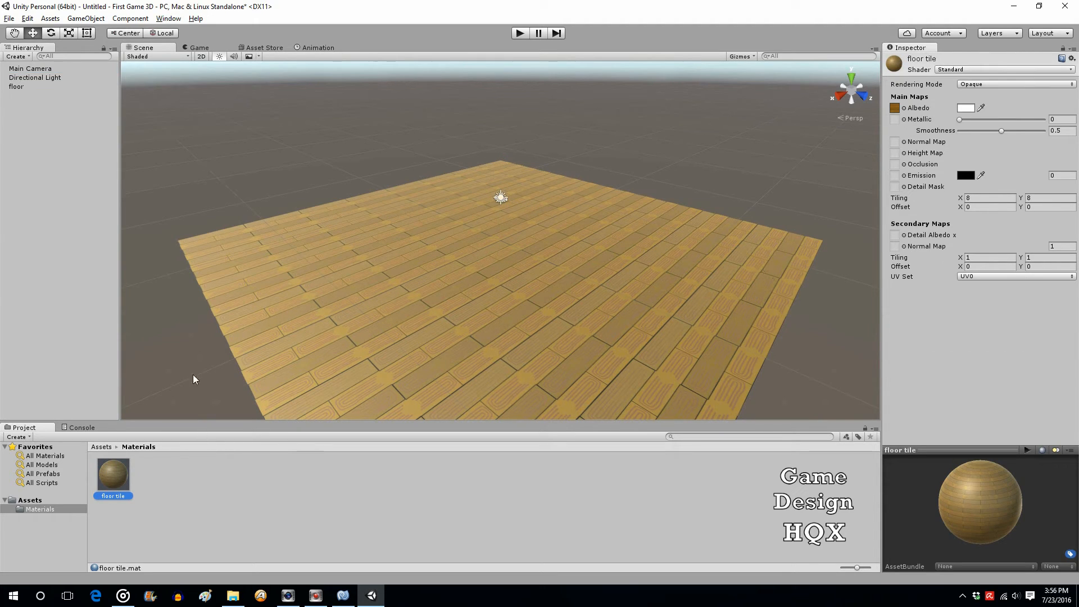
{"action": "left_click", "coordinate": [989, 198]}
{"action": "type", "text": "10"}
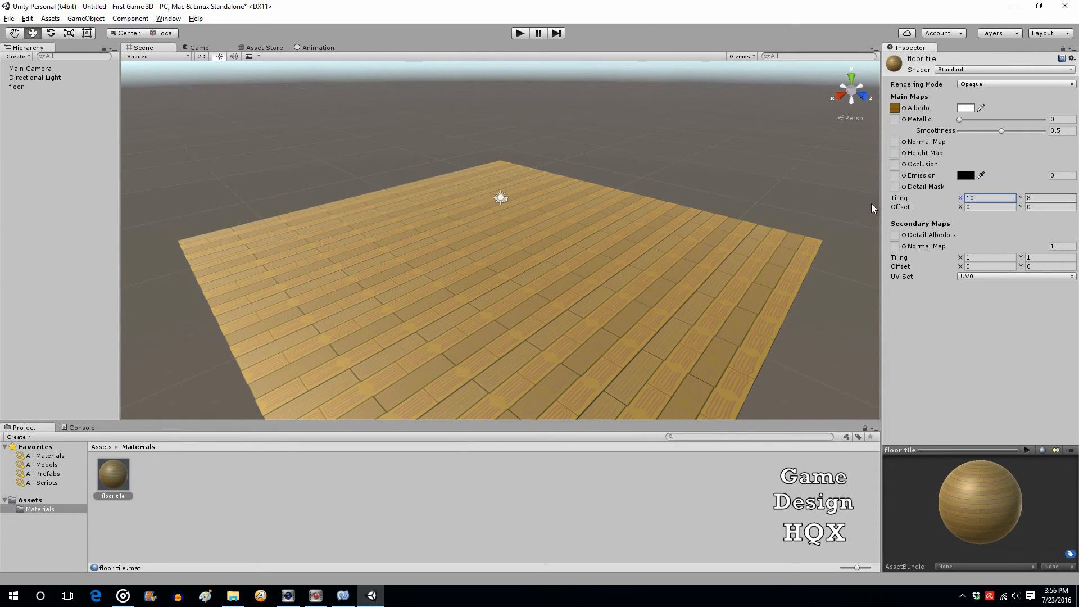
{"action": "left_click", "coordinate": [1057, 200]}
{"action": "type", "text": "10"}
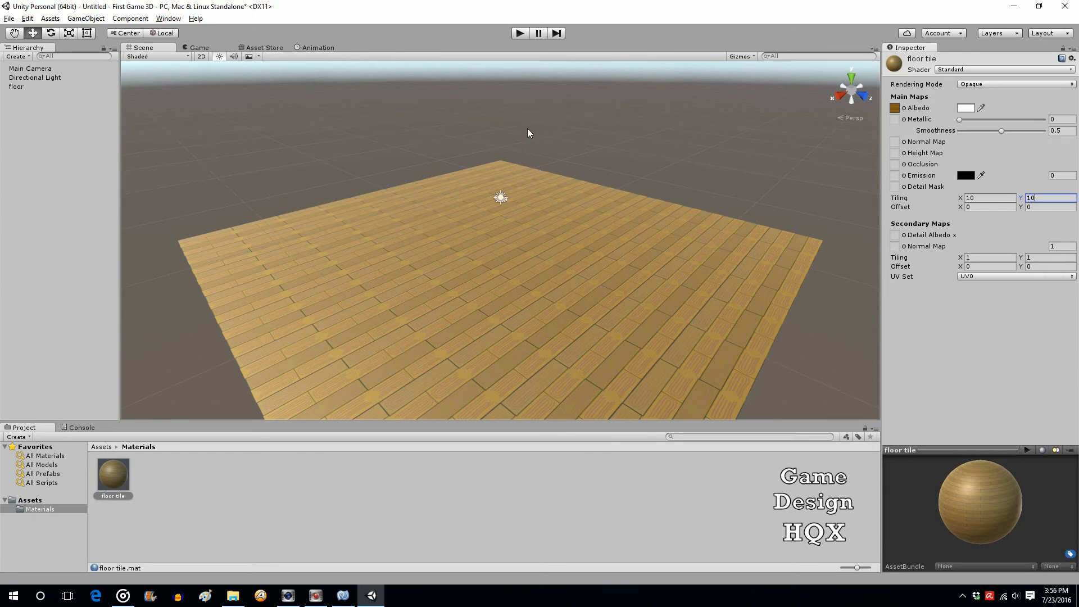
Step: Run the game to view the tiled floor through the Main Camera and stop play mode
{"action": "left_click", "coordinate": [521, 34]}
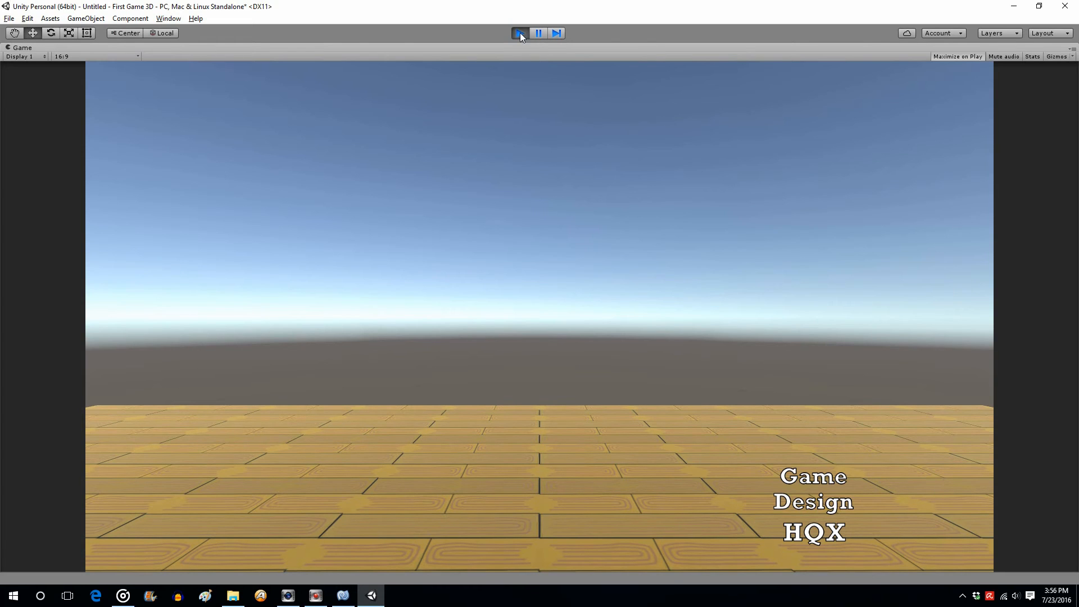
{"action": "left_click", "coordinate": [520, 32]}
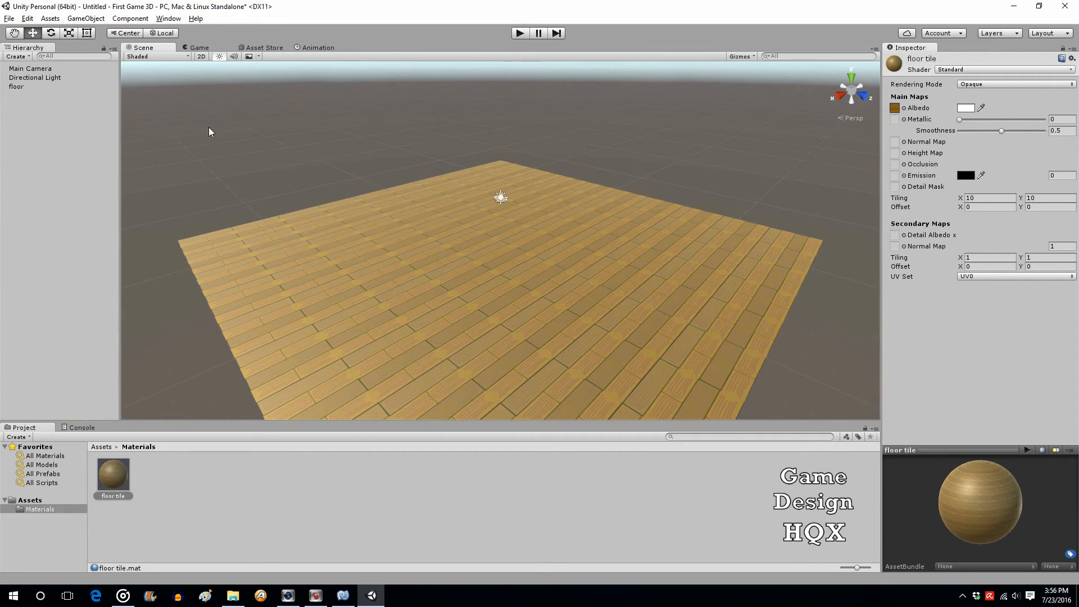
Step: Add a 3D plane to the scene and rename it wall
{"action": "left_click", "coordinate": [85, 18]}
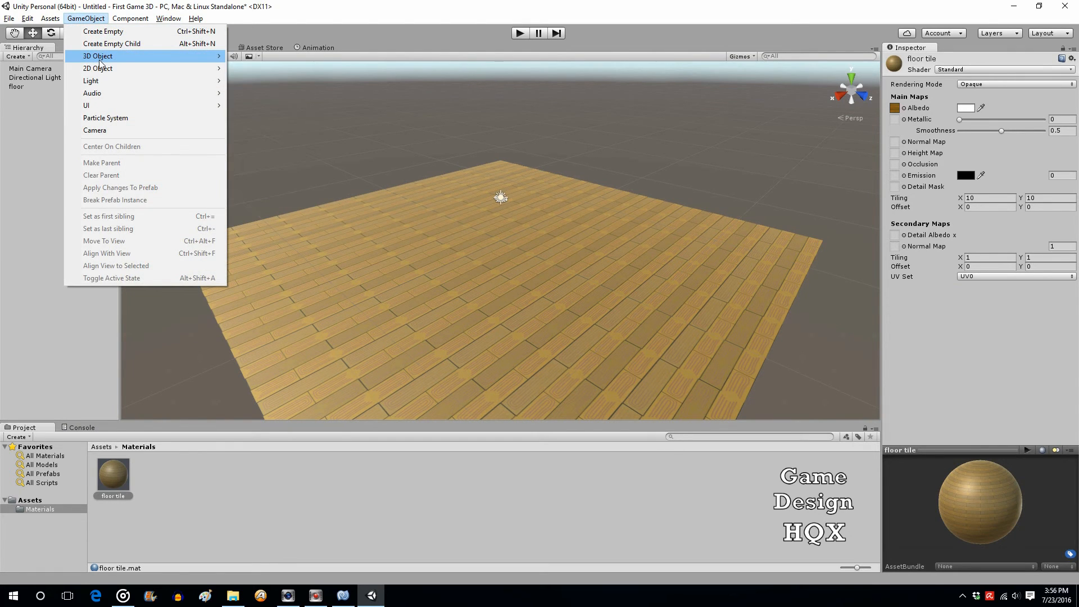
{"action": "mouse_move", "coordinate": [112, 55]}
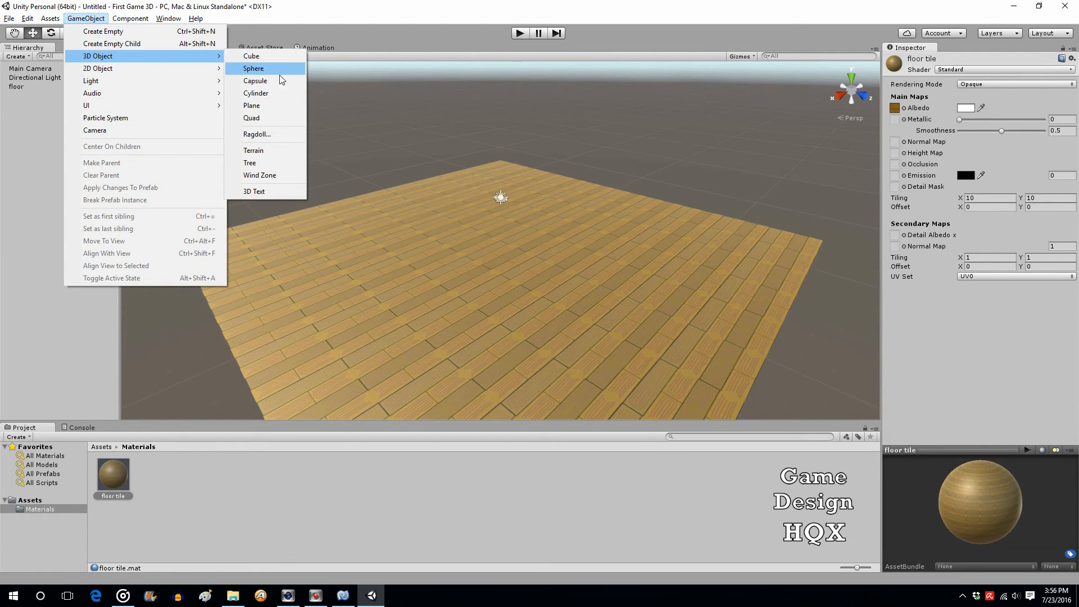
{"action": "left_click", "coordinate": [263, 105]}
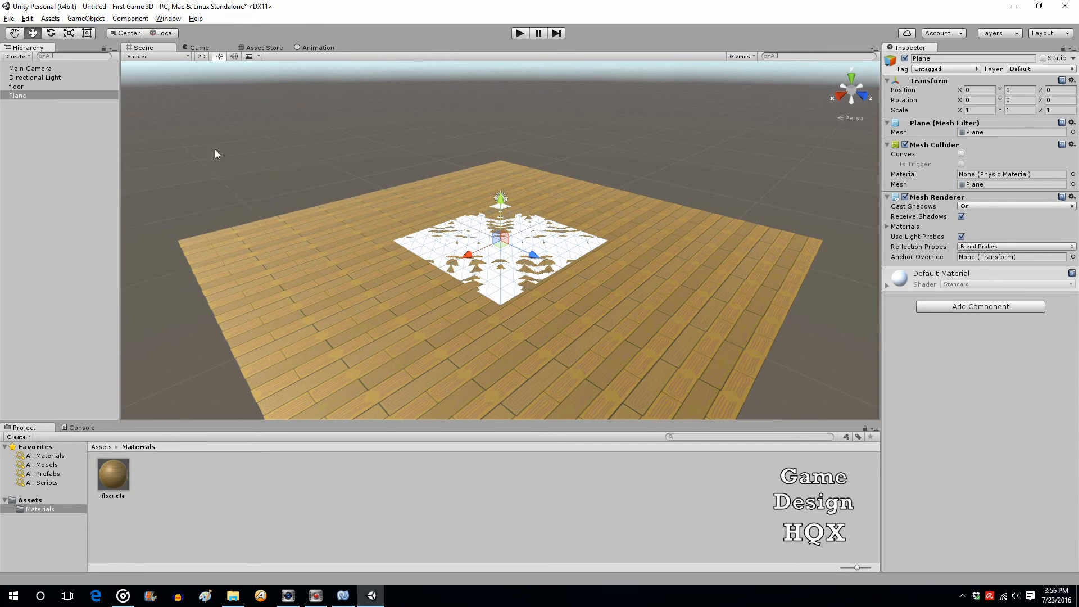
{"action": "left_click", "coordinate": [52, 97]}
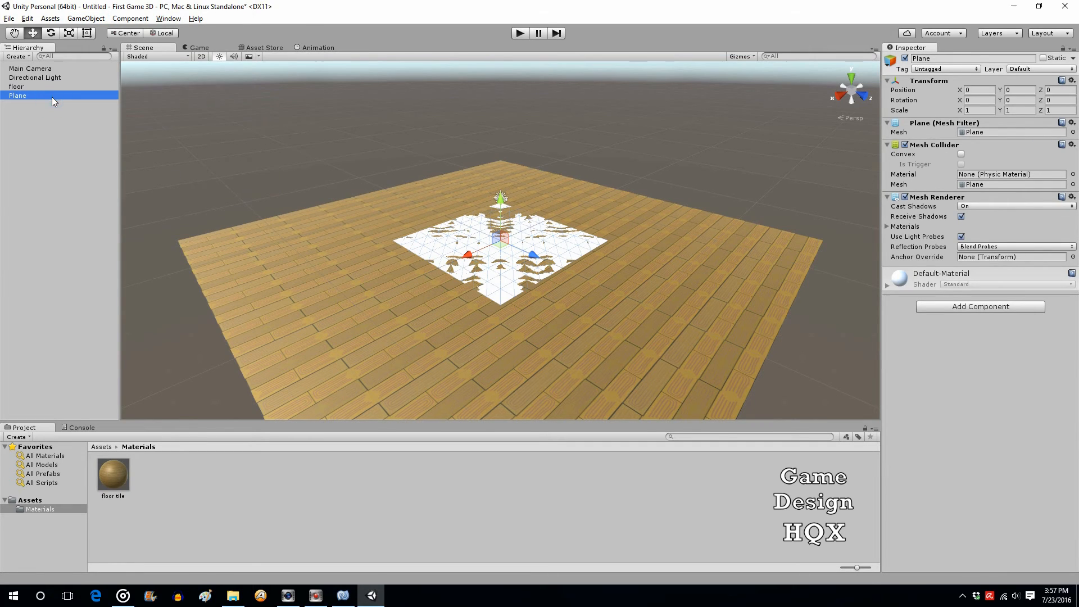
{"action": "left_click", "coordinate": [52, 96]}
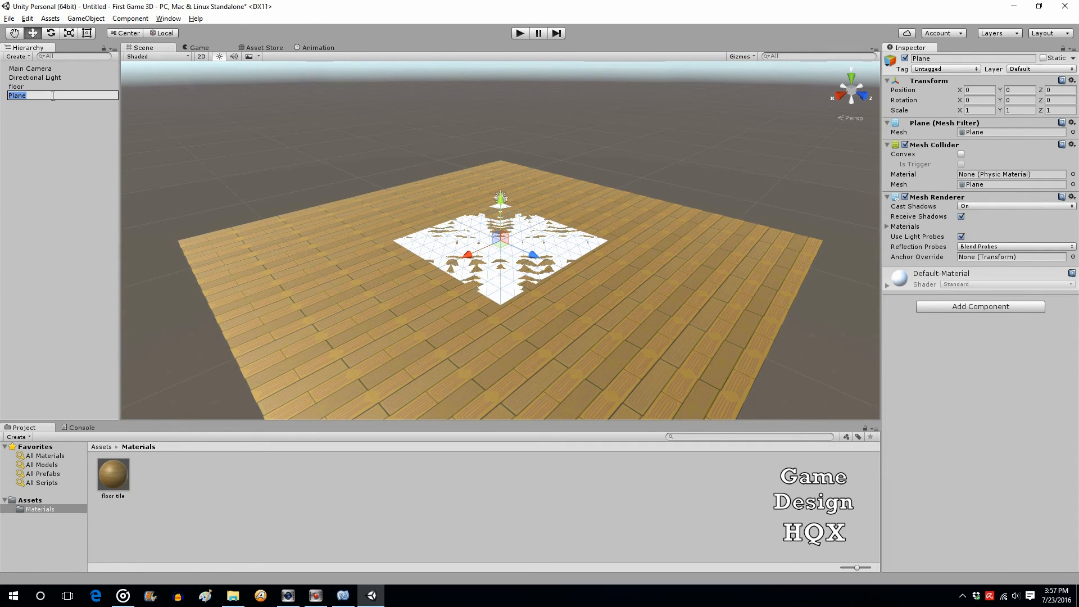
{"action": "type", "text": "wall"}
{"action": "left_click", "coordinate": [33, 134]}
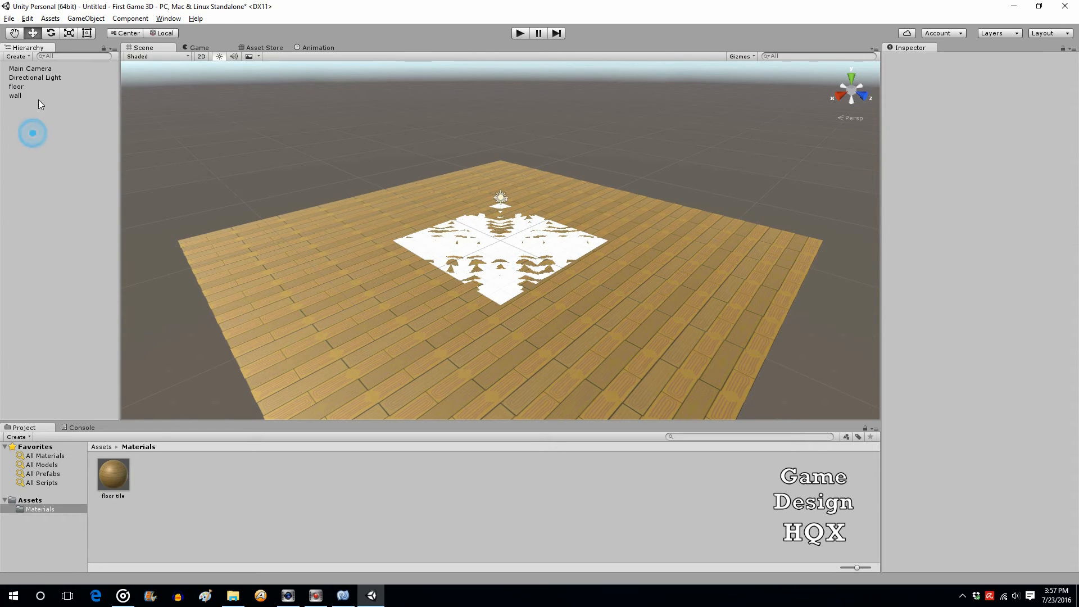
Step: Rotate the wall plane upright and set its X rotation to exactly 90
{"action": "left_click", "coordinate": [14, 96]}
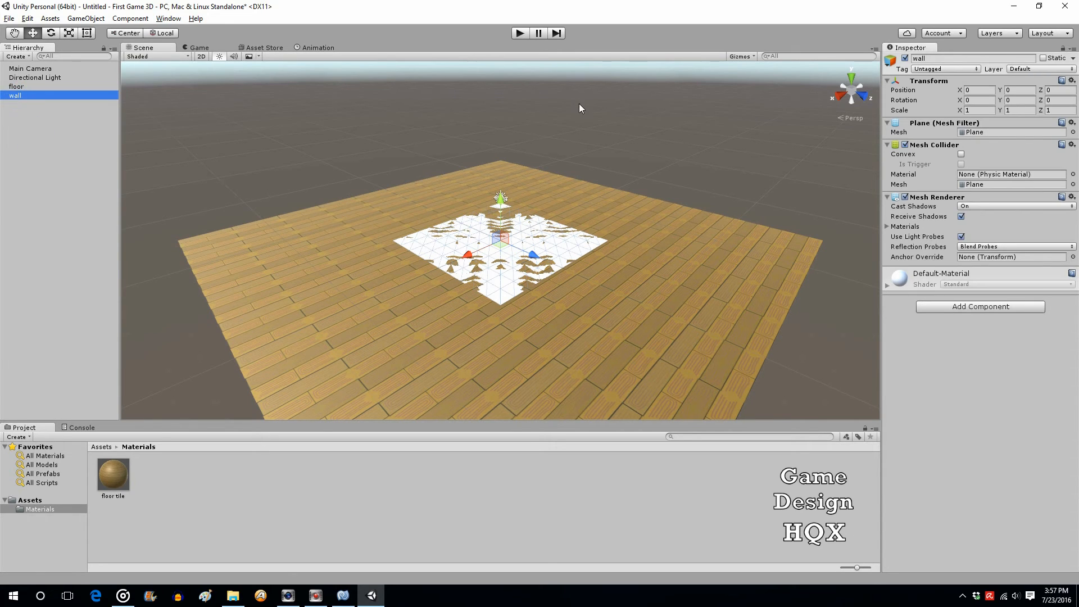
{"action": "left_click", "coordinate": [51, 33]}
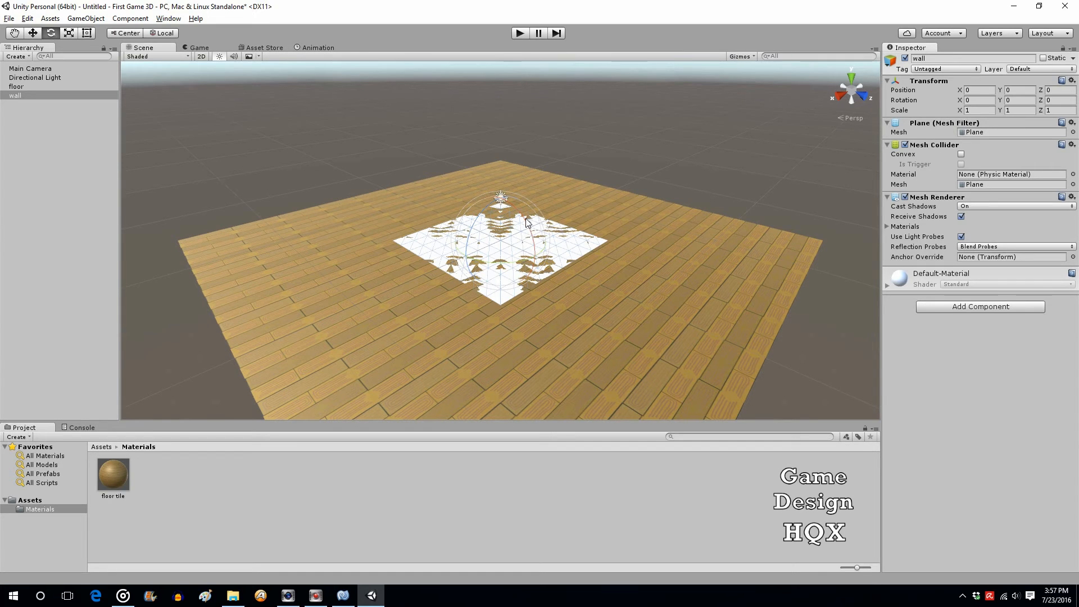
{"action": "left_click_drag", "start_coordinate": [513, 206], "coordinate": [540, 310]}
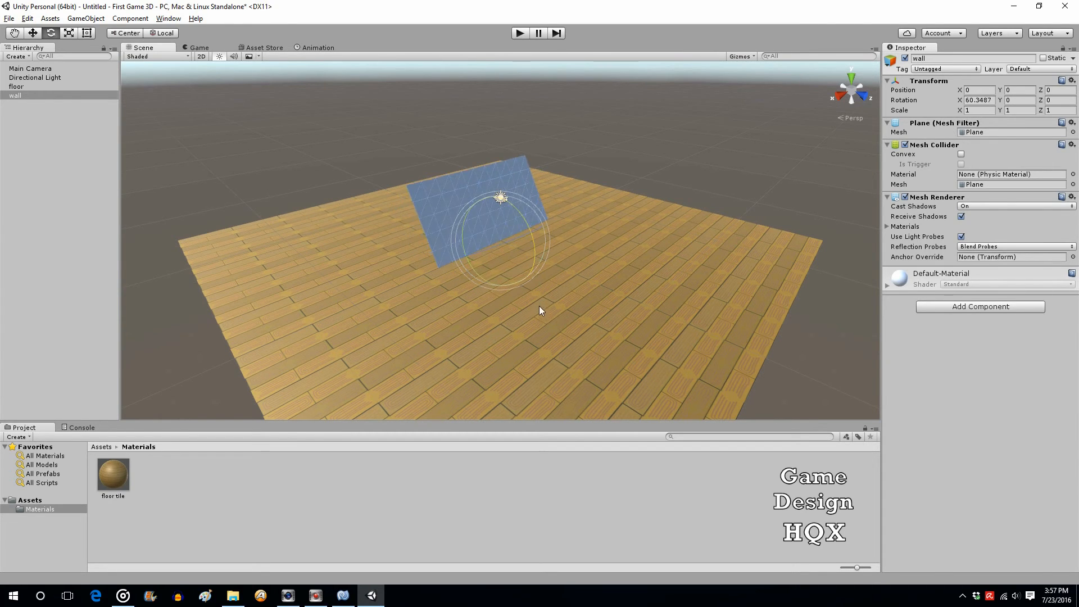
{"action": "left_click_drag", "start_coordinate": [514, 206], "coordinate": [528, 238]}
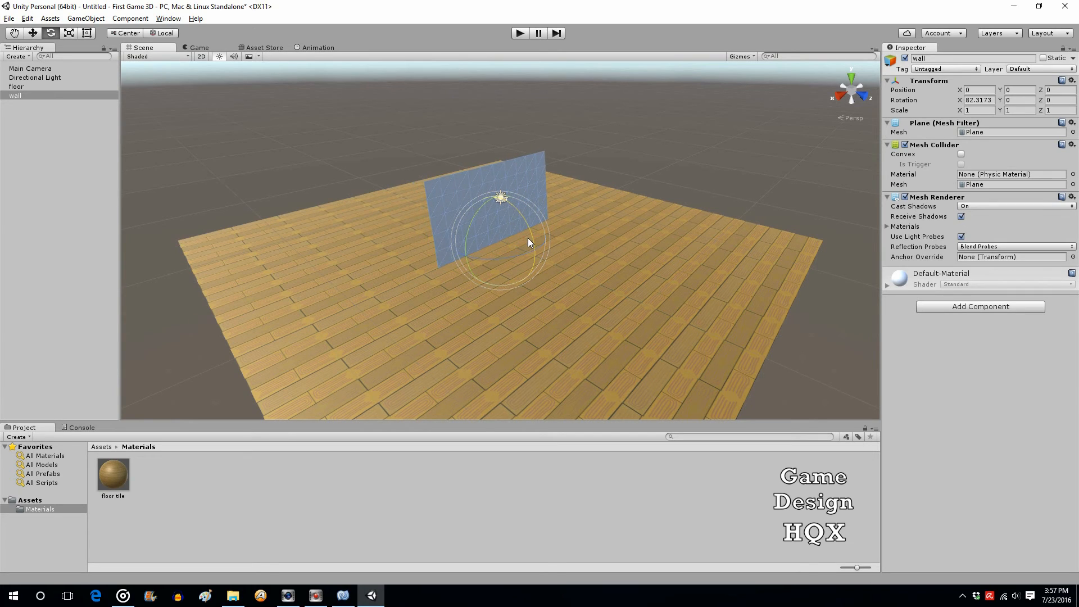
{"action": "left_click", "coordinate": [967, 100]}
{"action": "type", "text": "90"}
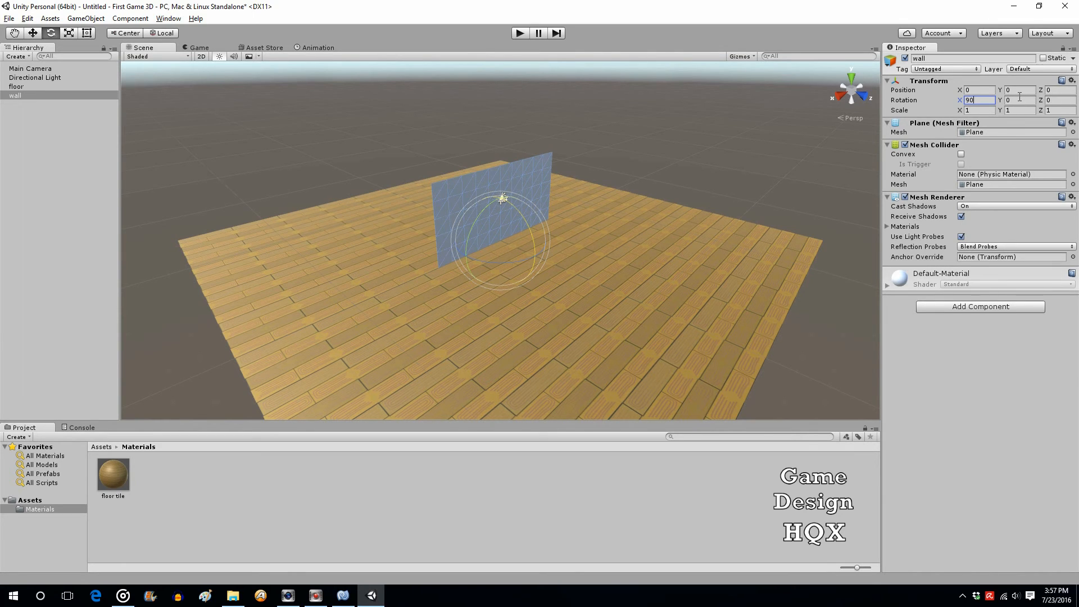
Step: Move the wall along Z to the floor's edge, at a Z position of about -14.73
{"action": "left_click", "coordinate": [37, 34]}
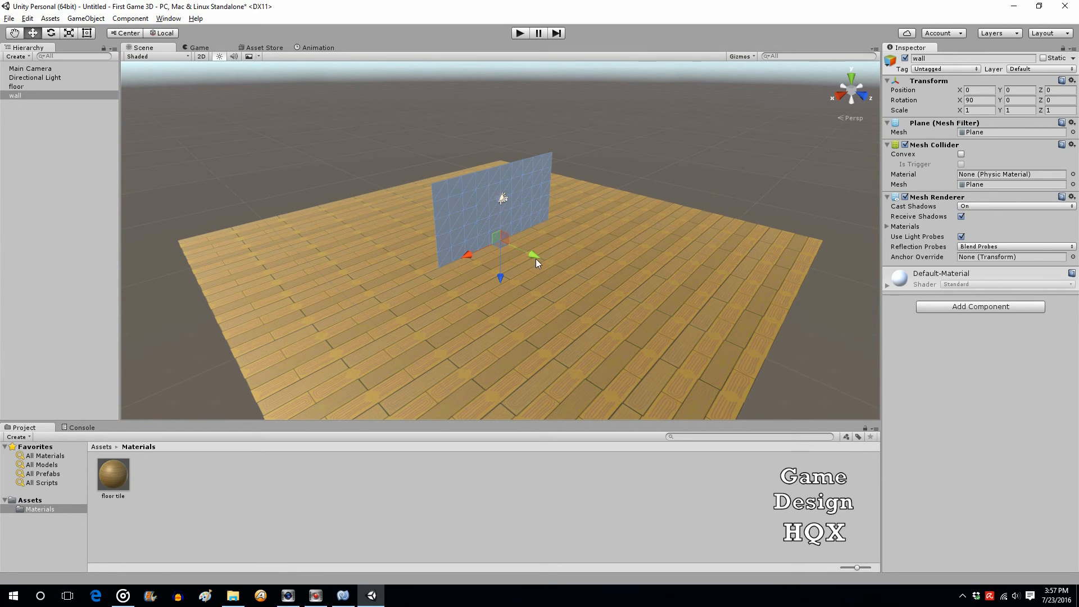
{"action": "left_click_drag", "start_coordinate": [535, 259], "coordinate": [382, 190]}
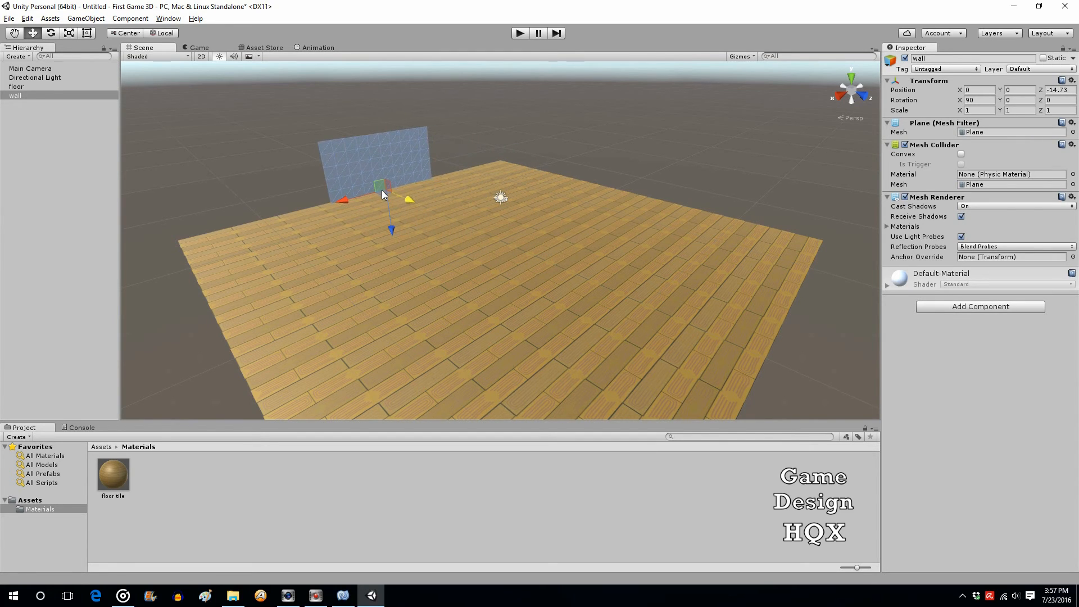
{"action": "scroll", "coordinate": [477, 115], "scroll_direction": "down", "scroll_amount": 5}
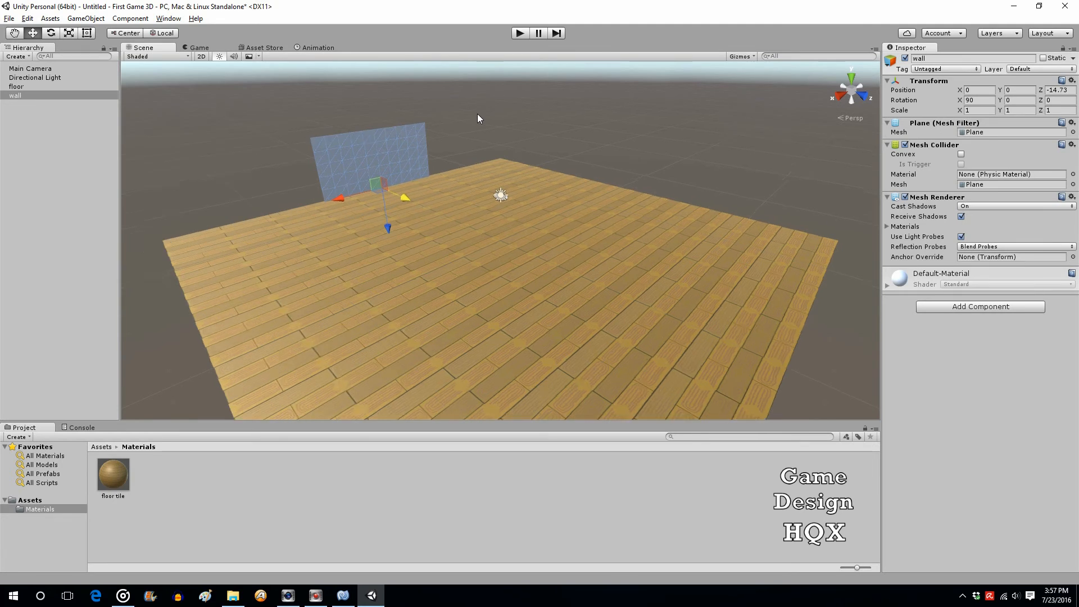
Step: Scale the wall to 3 in X and 2 in Z, and raise it to a Y position of about 9.2
{"action": "left_click", "coordinate": [978, 110]}
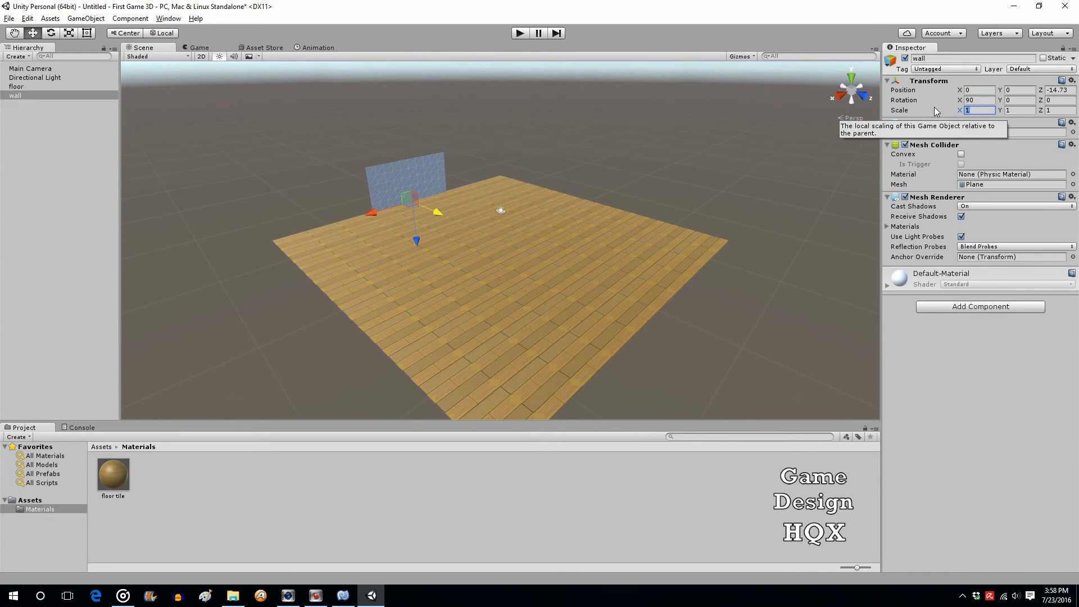
{"action": "type", "text": "3"}
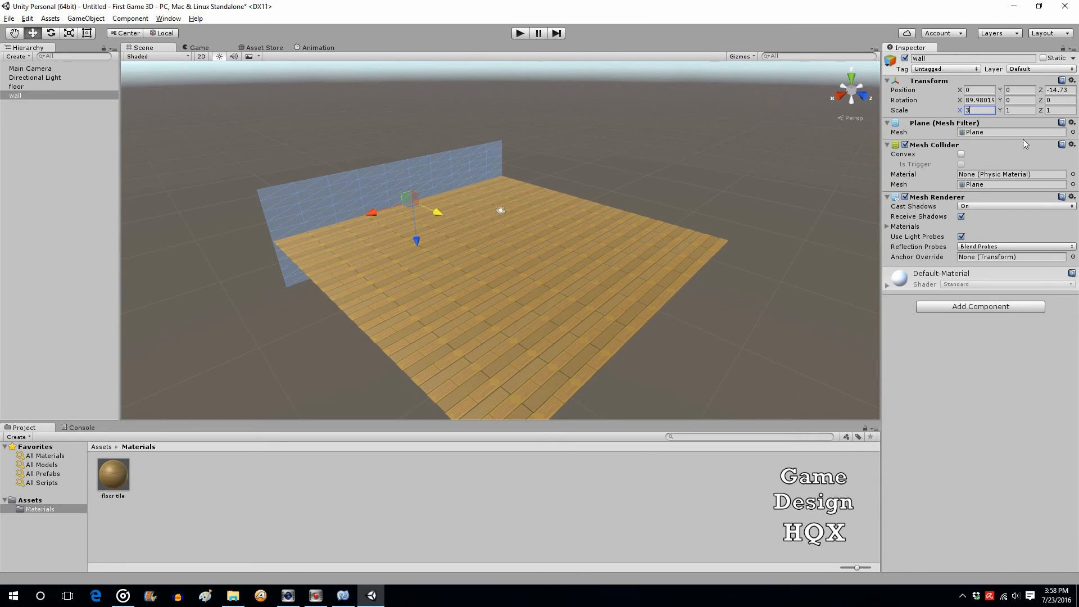
{"action": "left_click", "coordinate": [1062, 110]}
{"action": "type", "text": "2"}
{"action": "left_click_drag", "start_coordinate": [416, 240], "coordinate": [430, 187]}
{"action": "scroll", "coordinate": [406, 173], "scroll_direction": "down", "scroll_amount": 2}
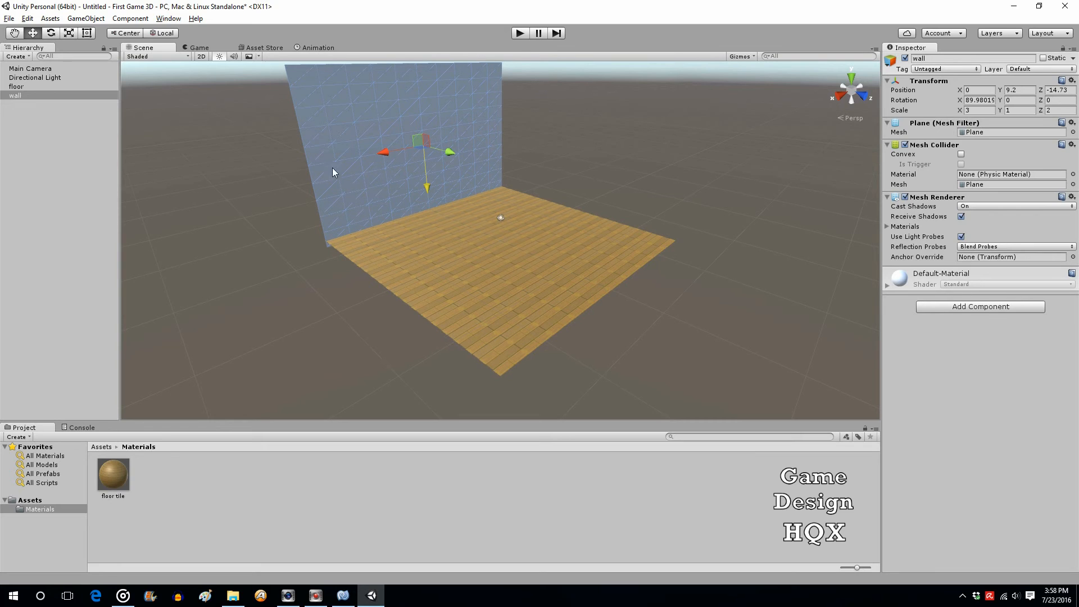
Step: Copy and paste the wall, and turn the copy perpendicular to the original with a Y rotation of -90
{"action": "right_click", "coordinate": [48, 94]}
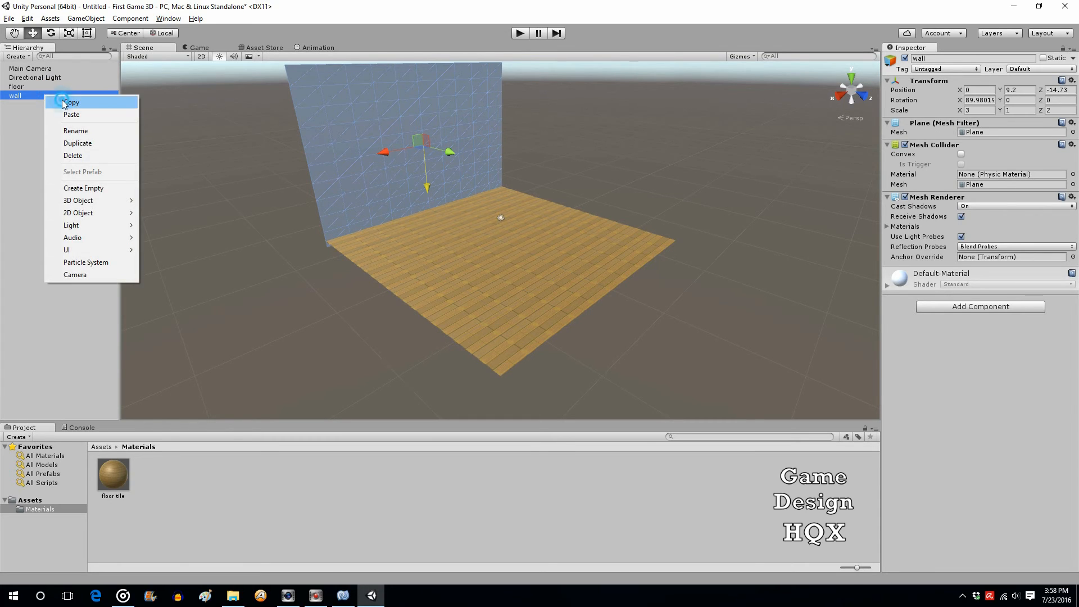
{"action": "right_click", "coordinate": [41, 110]}
{"action": "left_click", "coordinate": [57, 130]}
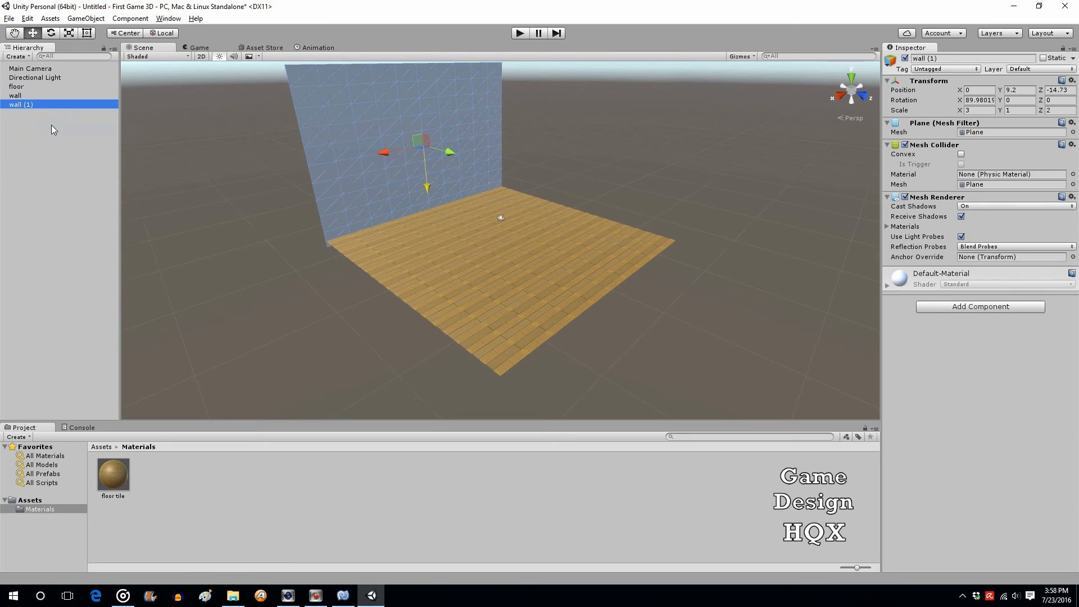
{"action": "left_click", "coordinate": [43, 32]}
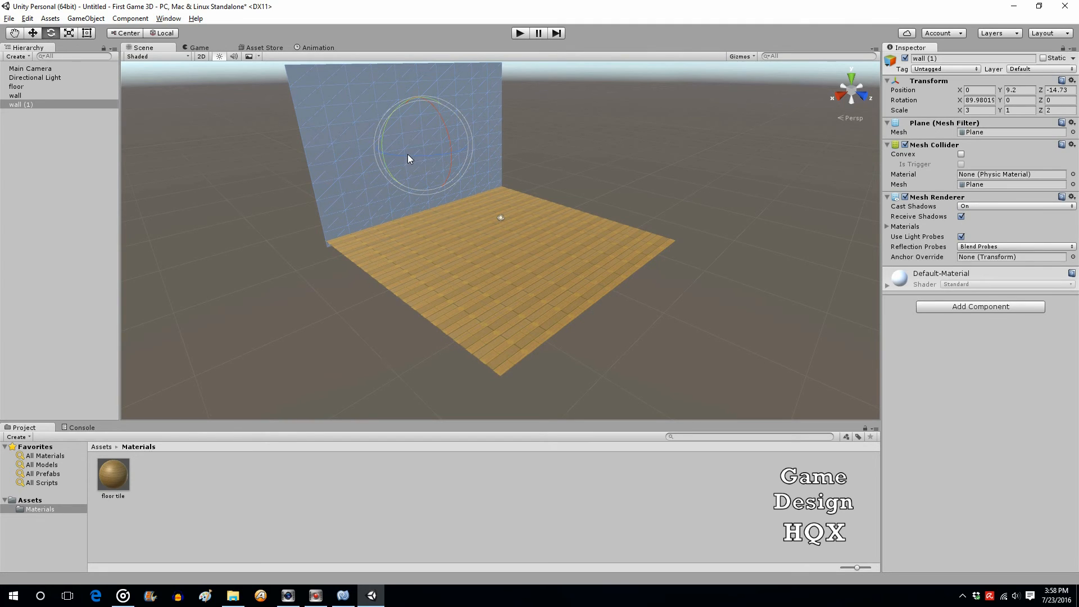
{"action": "left_click_drag", "start_coordinate": [406, 154], "coordinate": [538, 136]}
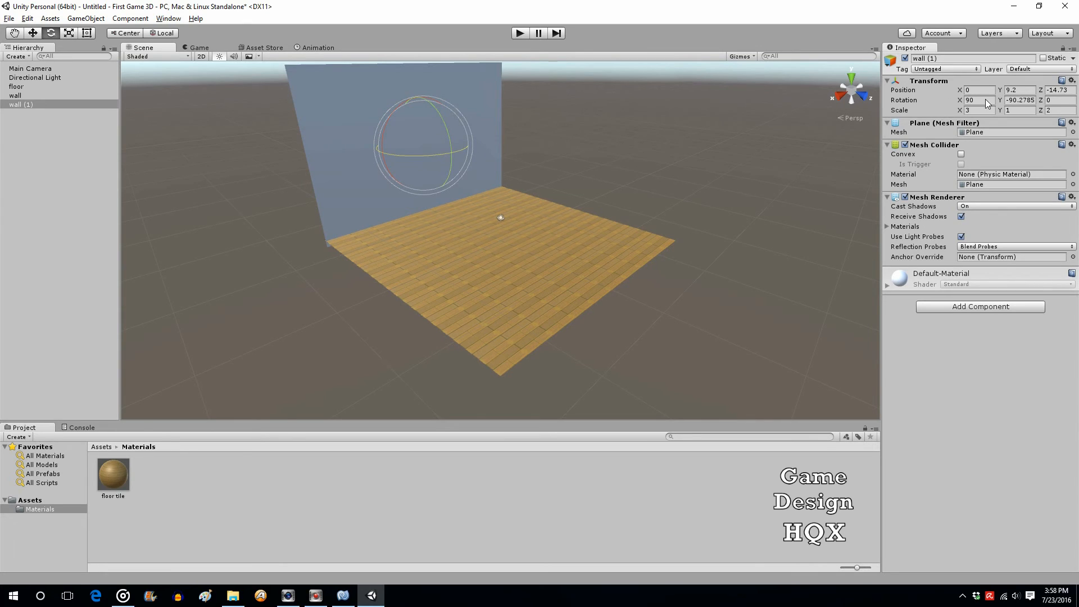
{"action": "left_click", "coordinate": [1023, 99]}
{"action": "type", "text": "-90"}
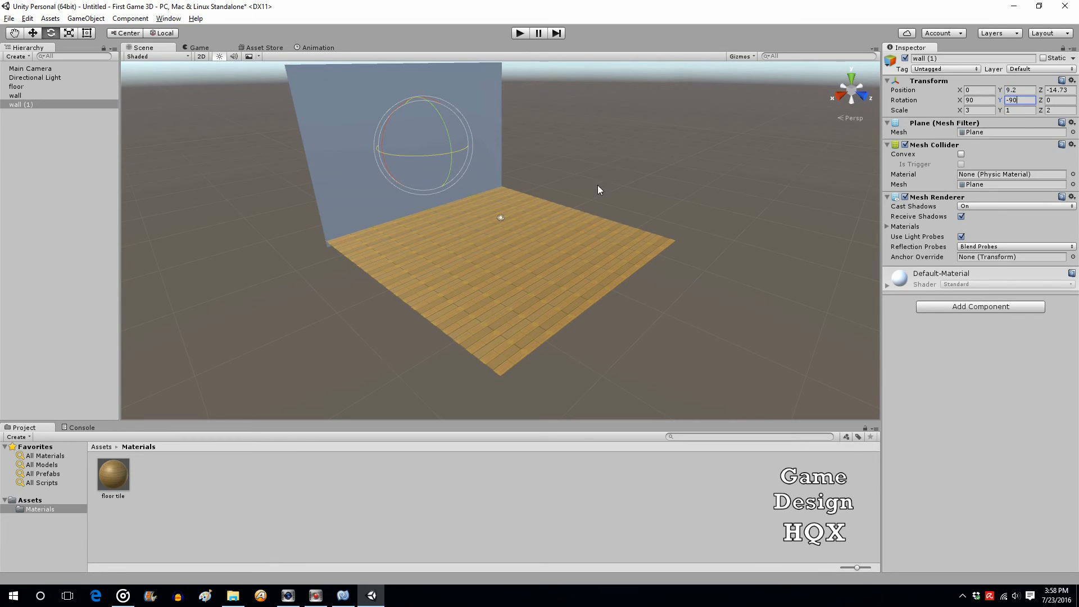
Step: Place the copied wall along the adjacent floor edge at an X position of about 14.01 and a Z position of 0
{"action": "left_click", "coordinate": [33, 32]}
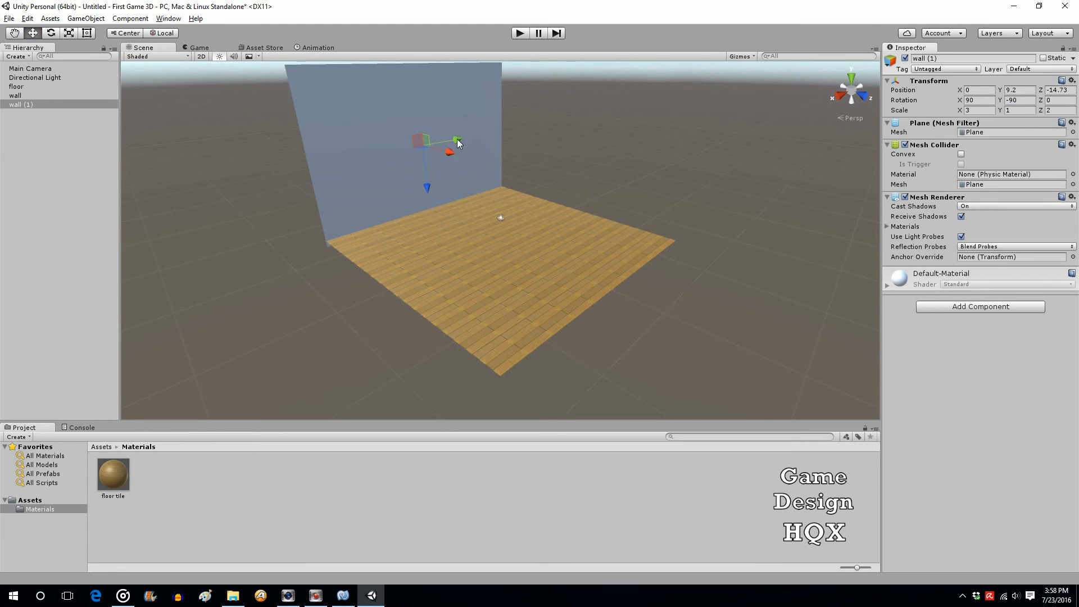
{"action": "left_click_drag", "start_coordinate": [458, 140], "coordinate": [365, 180]}
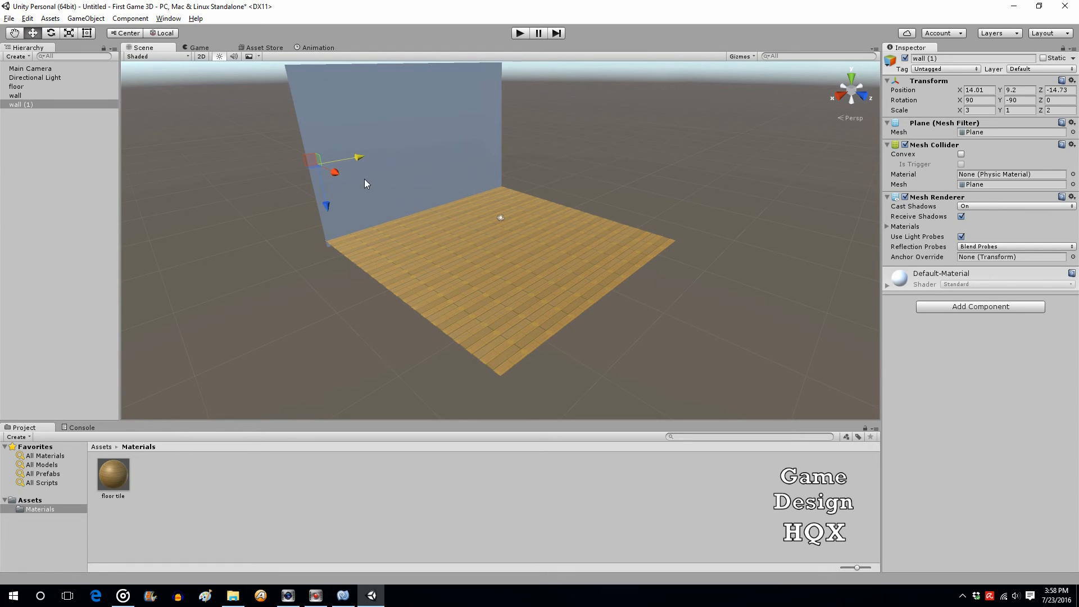
{"action": "left_click", "coordinate": [1062, 90]}
{"action": "type", "text": "0"}
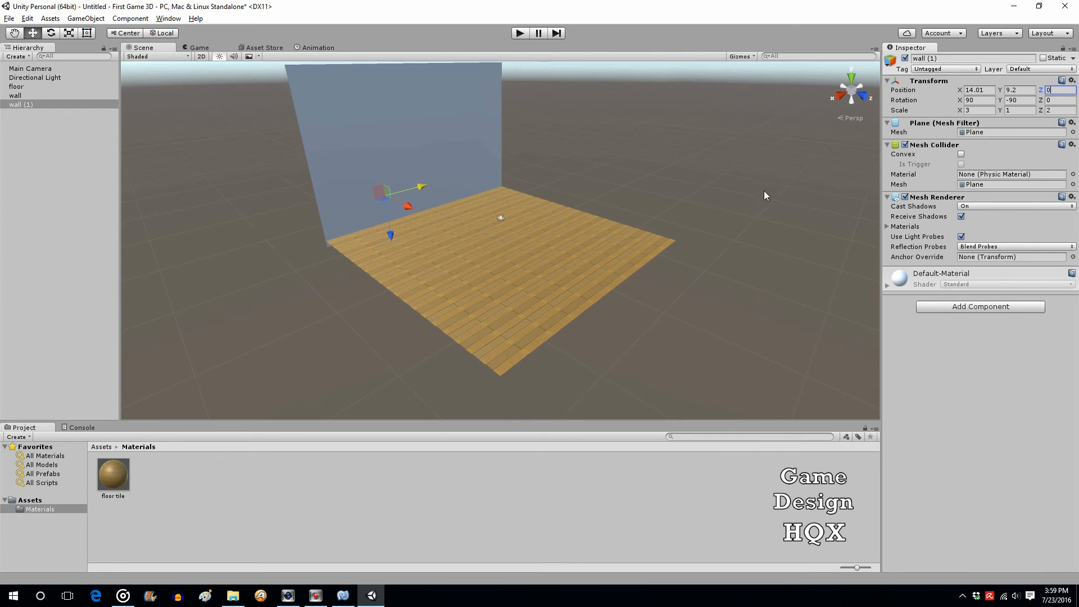
Step: Select the floor, the copied wall and the Main Camera in turn to check the wall in the camera preview
{"action": "left_click", "coordinate": [543, 248]}
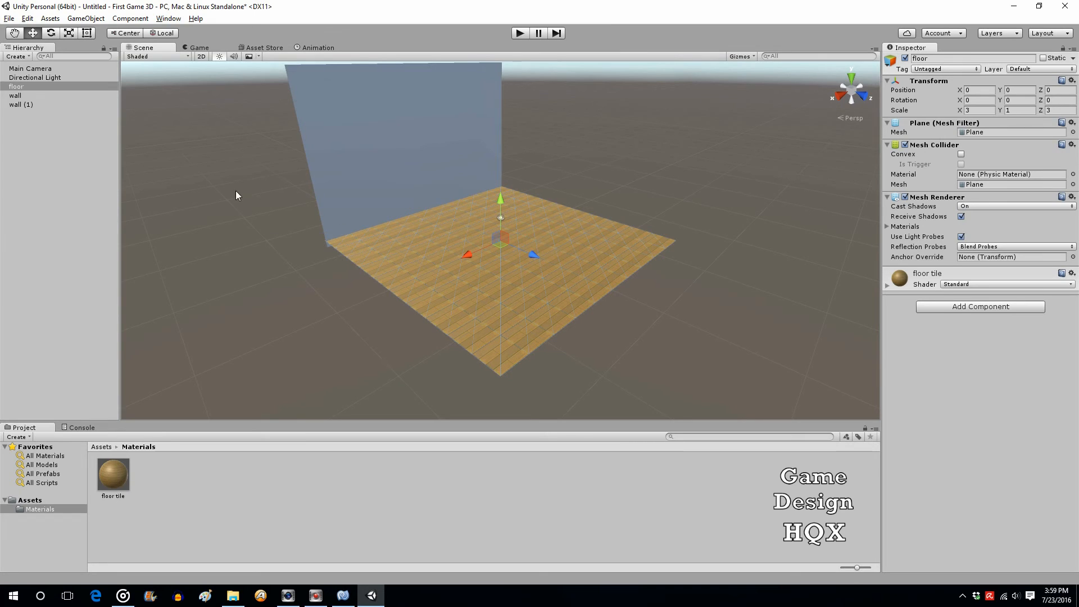
{"action": "left_click", "coordinate": [26, 107]}
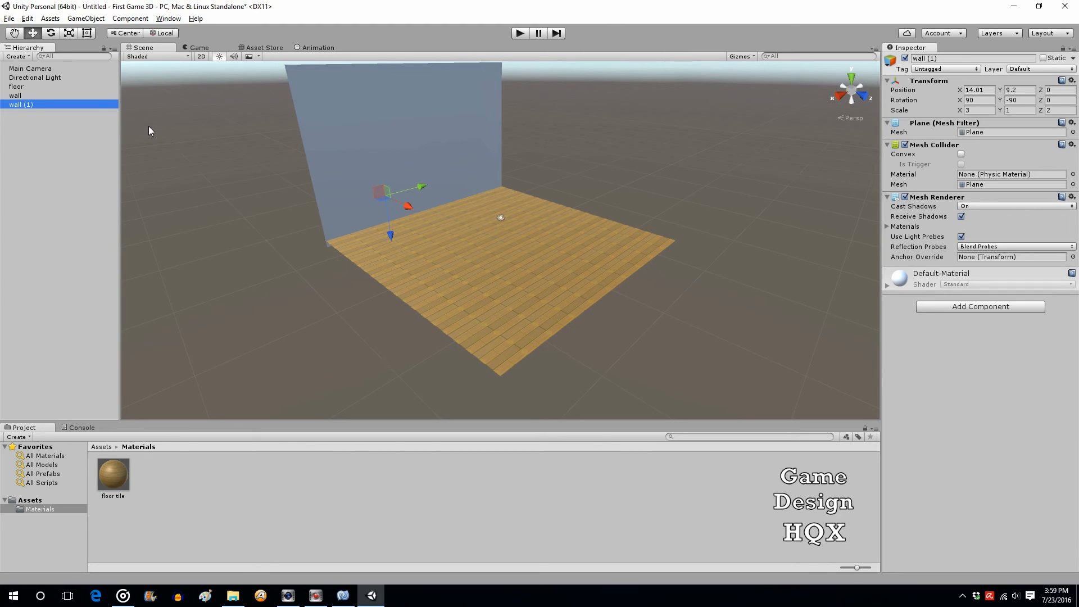
{"action": "left_click", "coordinate": [33, 71]}
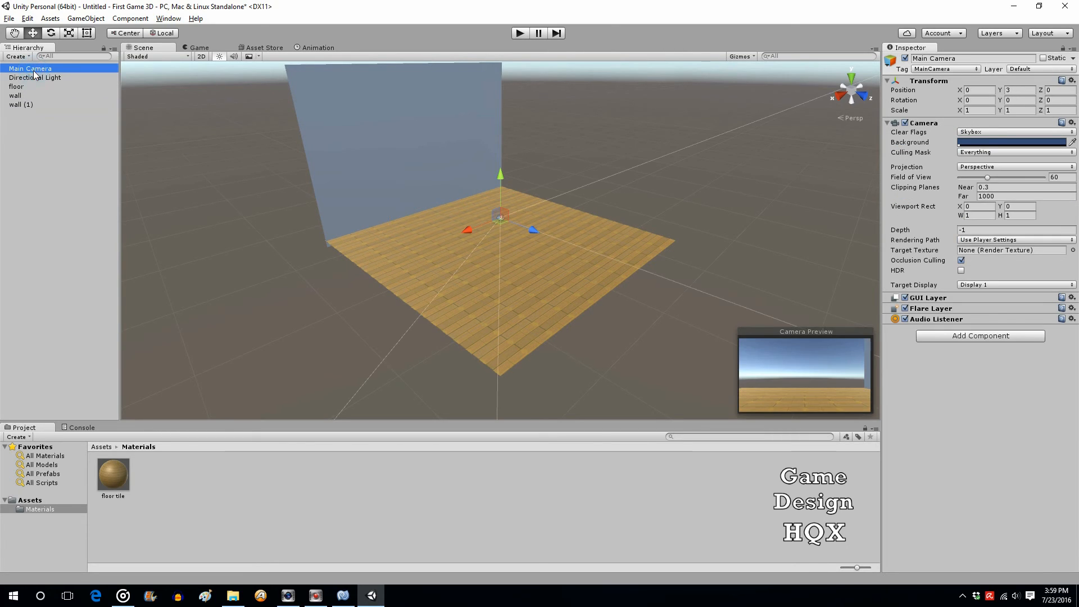
Step: Rotate the Main Camera about 7 degrees around Y to view the copied wall, and undo the rotation
{"action": "left_click", "coordinate": [51, 33]}
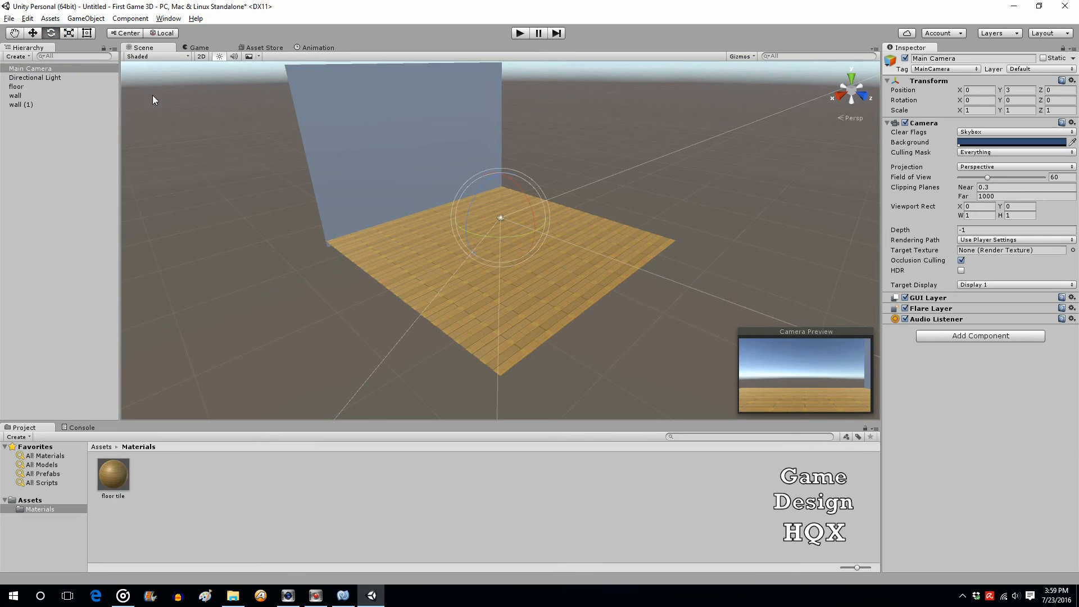
{"action": "left_click_drag", "start_coordinate": [526, 230], "coordinate": [489, 168]}
{"action": "left_click", "coordinate": [32, 19]}
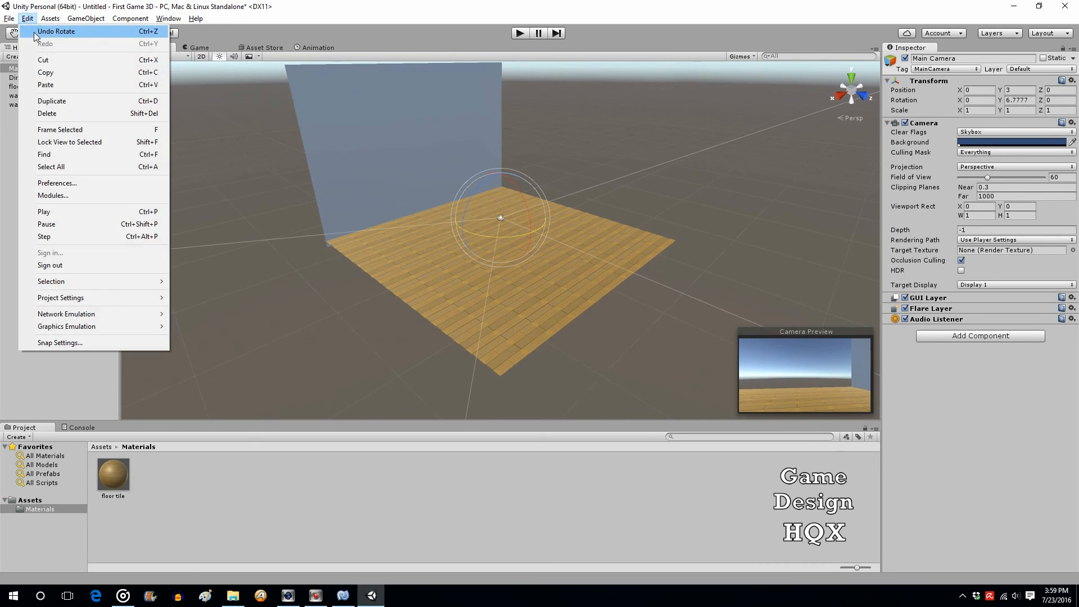
{"action": "left_click", "coordinate": [36, 32]}
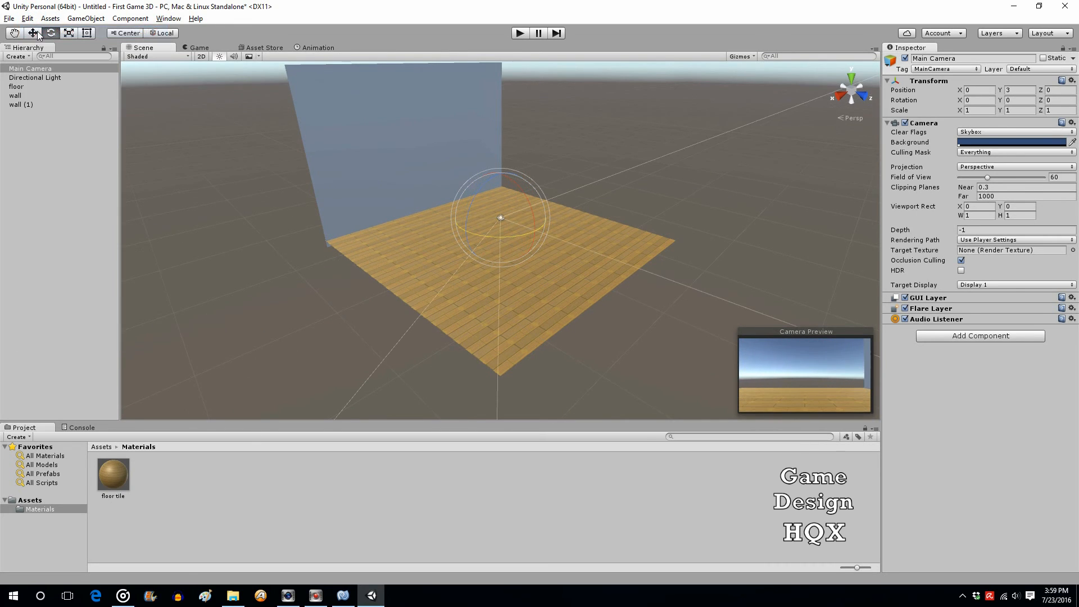
Step: Copy wall (1) and paste it as a third wall
{"action": "left_click", "coordinate": [30, 105]}
{"action": "right_click", "coordinate": [29, 104]}
{"action": "left_click", "coordinate": [46, 113]}
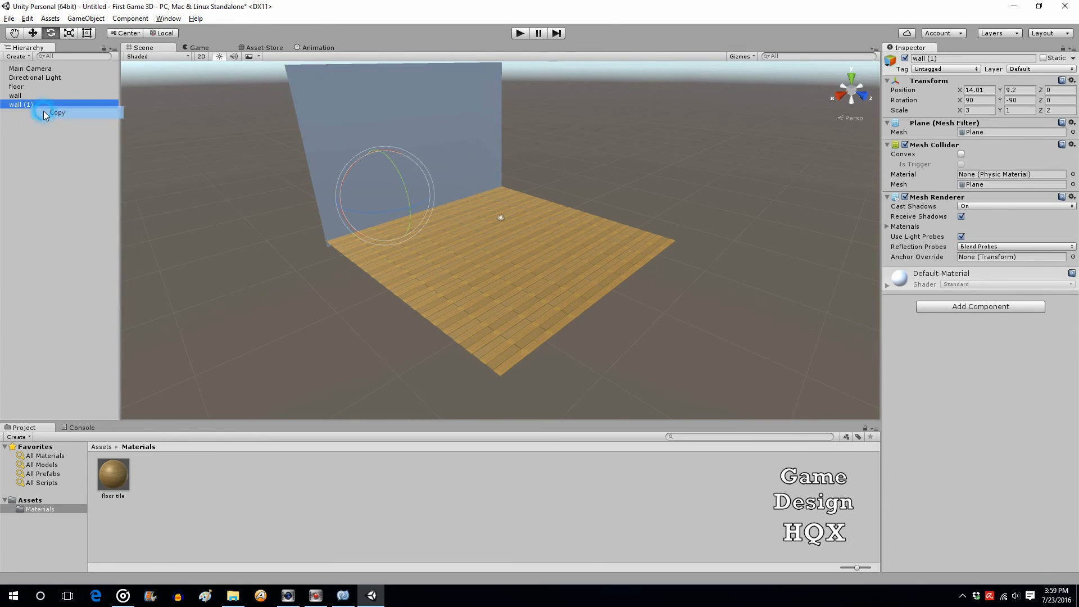
{"action": "right_click", "coordinate": [46, 117]}
{"action": "left_click", "coordinate": [68, 144]}
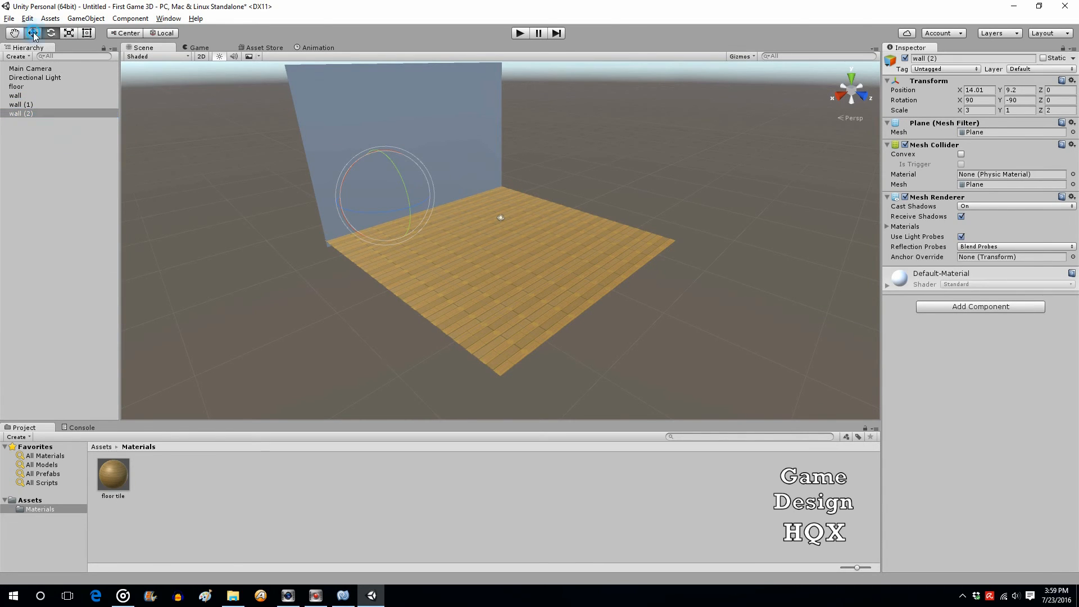
Step: Rotate wall (2) to 90 degrees around Y and place it along the floor edge opposite wall (1), at an X position of about -14.76
{"action": "left_click", "coordinate": [33, 33]}
{"action": "left_click_drag", "start_coordinate": [414, 195], "coordinate": [626, 130]}
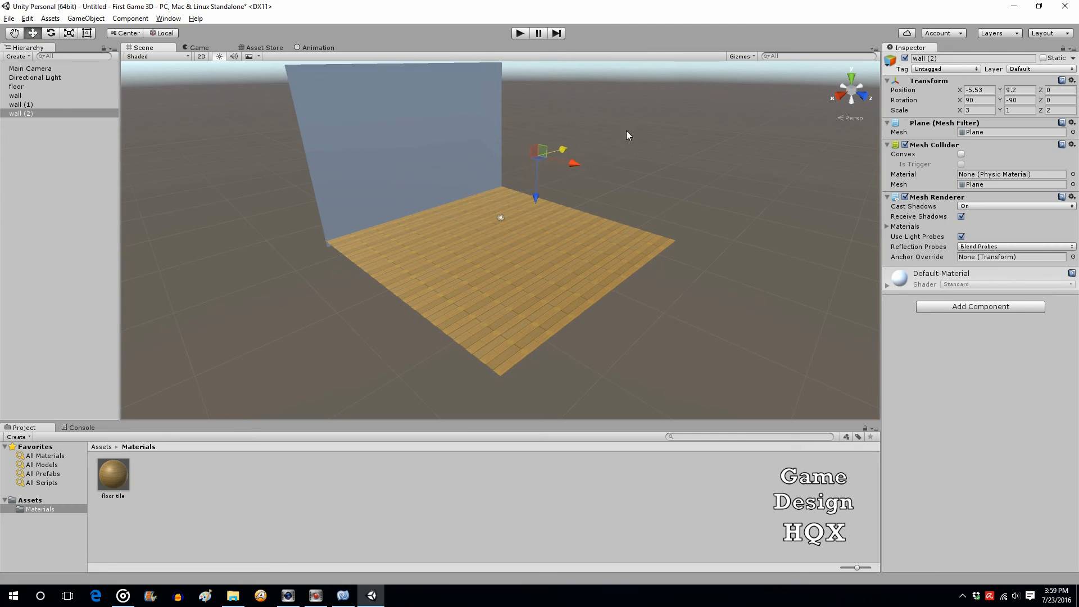
{"action": "left_click", "coordinate": [51, 33]}
{"action": "left_click_drag", "start_coordinate": [578, 166], "coordinate": [345, 134]}
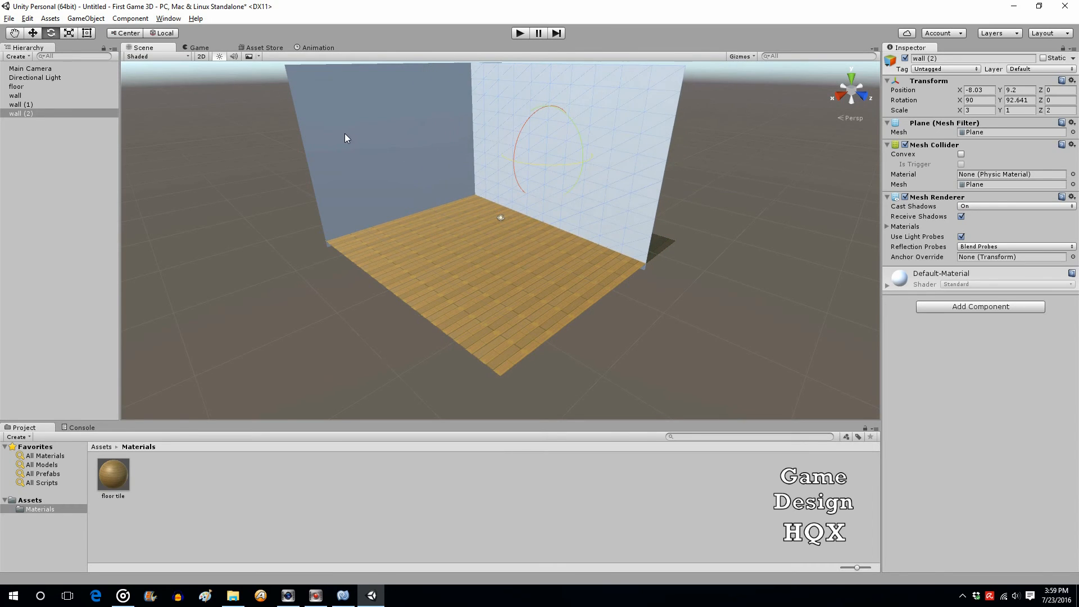
{"action": "left_click", "coordinate": [1035, 100]}
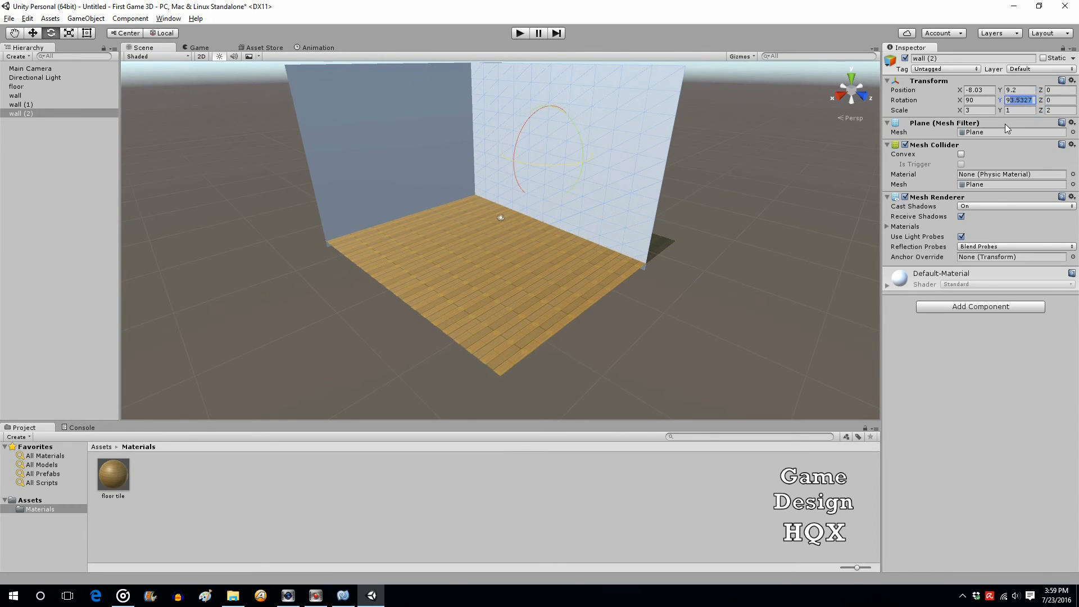
{"action": "type", "text": "90"}
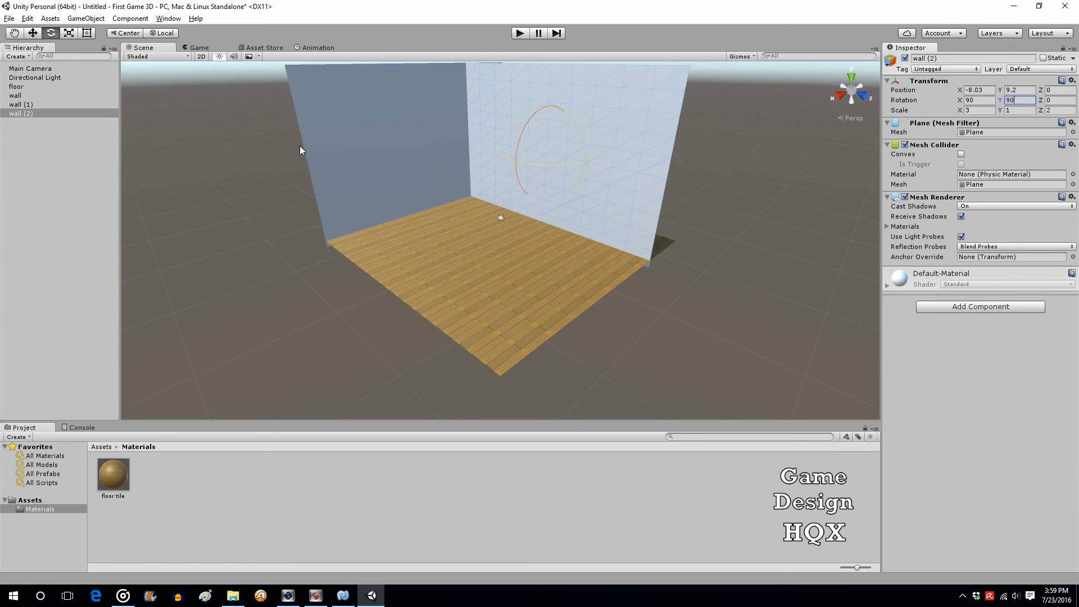
{"action": "left_click", "coordinate": [33, 33]}
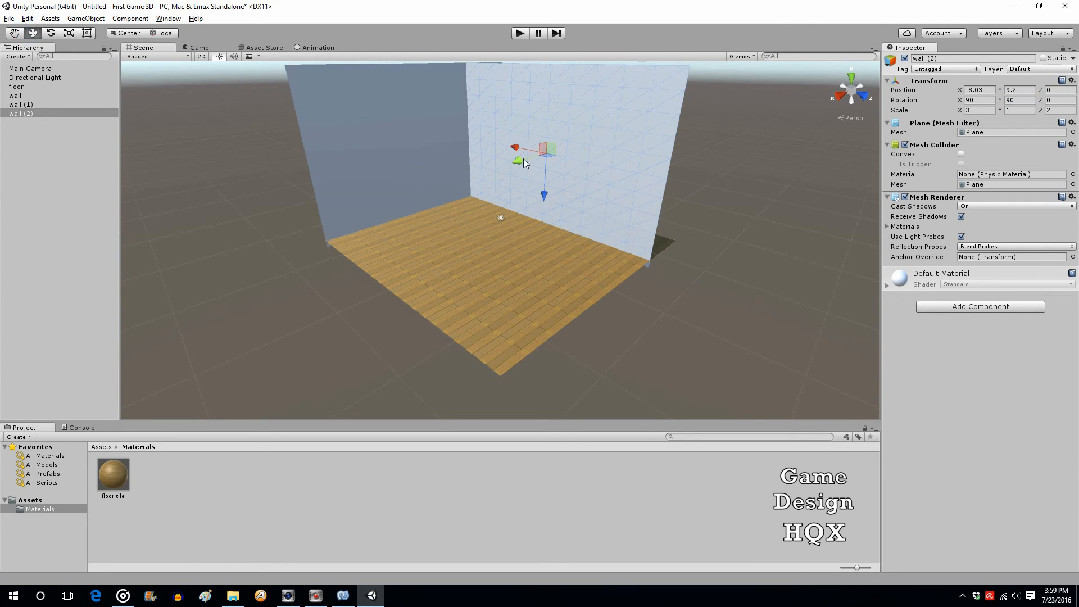
{"action": "left_click_drag", "start_coordinate": [517, 161], "coordinate": [552, 152]}
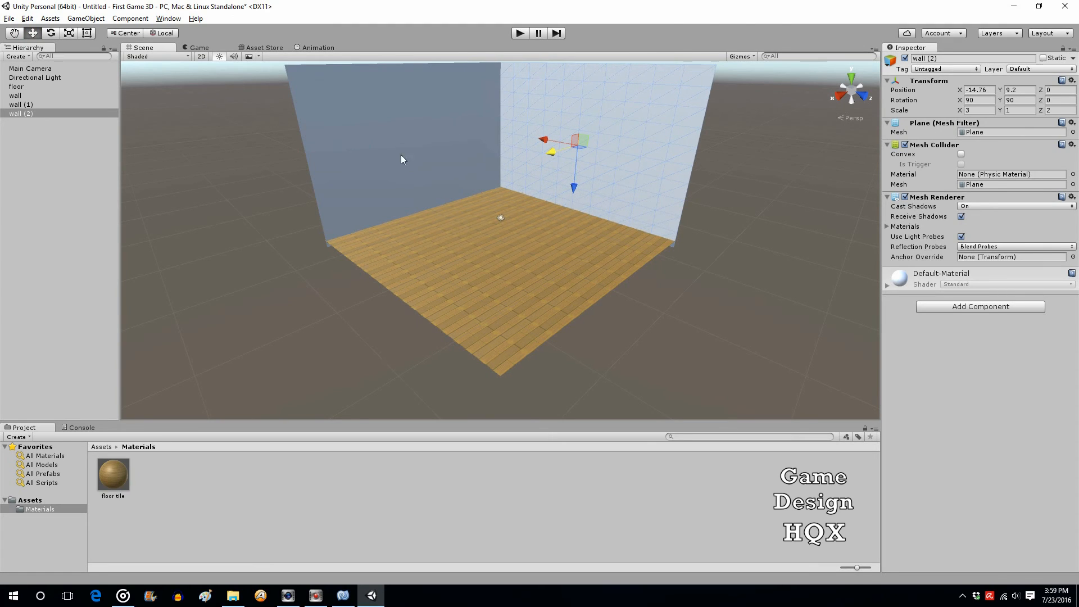
{"action": "left_click", "coordinate": [333, 98]}
Step: Create a cube and move it to the floor's open corner at about X 13.96, Y -0.29, Z 14.35
{"action": "left_click", "coordinate": [86, 18]}
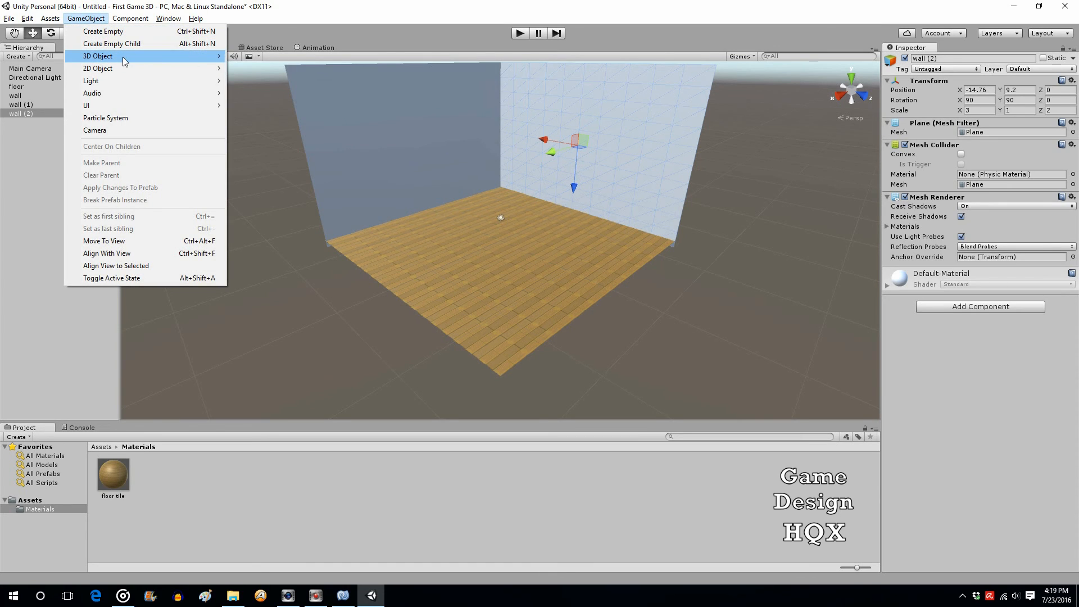
{"action": "mouse_move", "coordinate": [125, 57]}
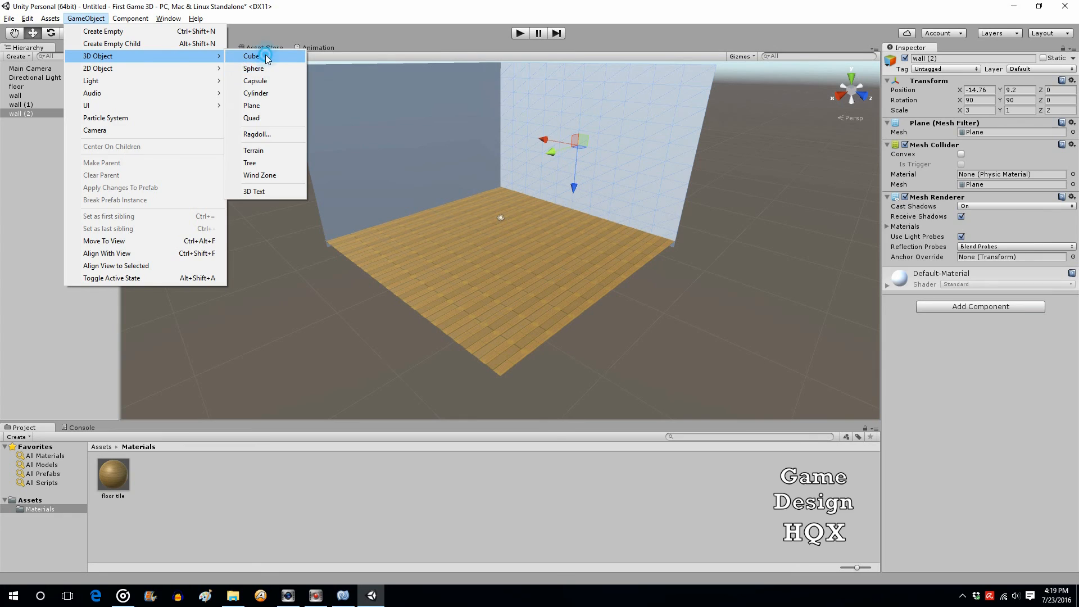
{"action": "left_click", "coordinate": [264, 55]}
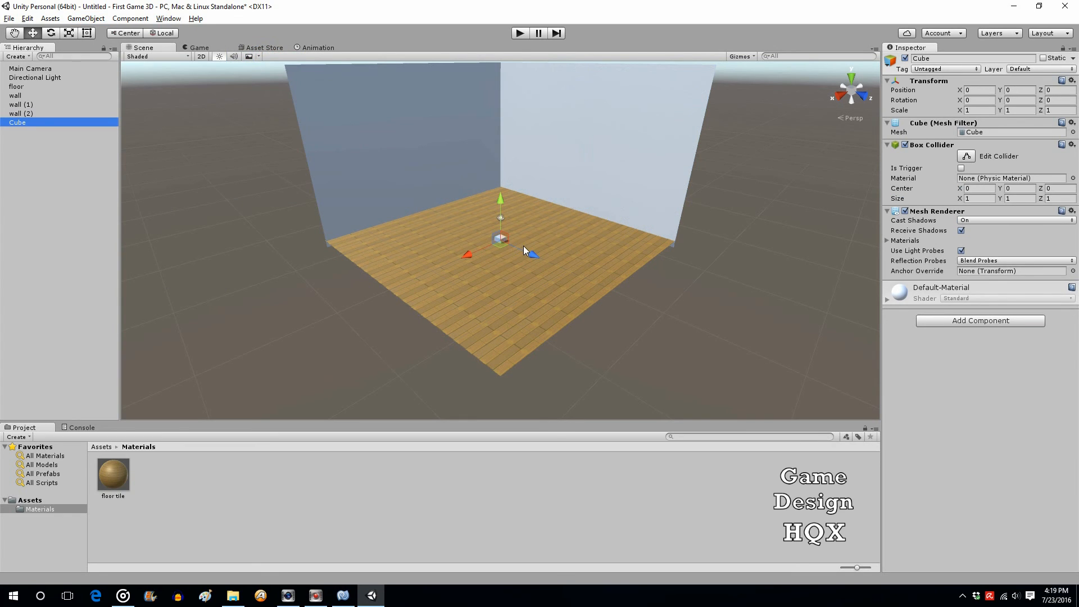
{"action": "left_click_drag", "start_coordinate": [524, 248], "coordinate": [594, 301]}
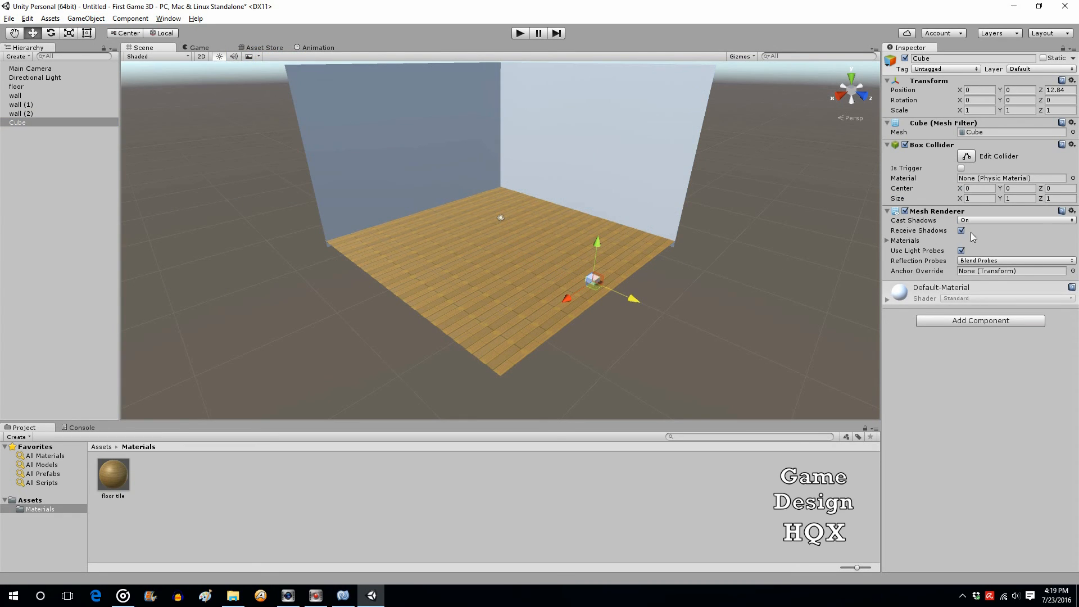
{"action": "left_click_drag", "start_coordinate": [572, 299], "coordinate": [494, 321]}
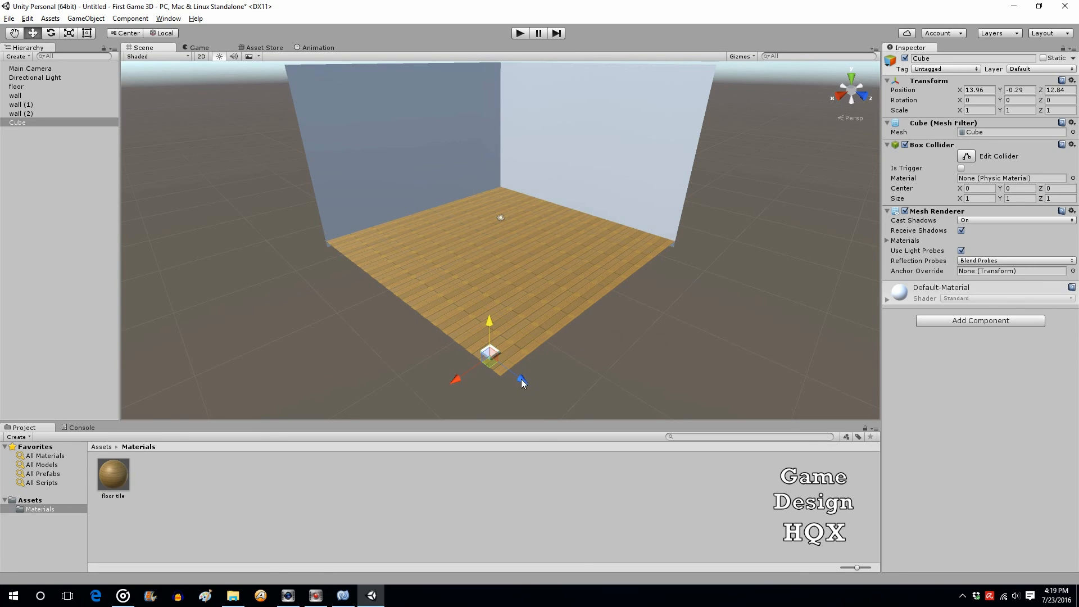
{"action": "left_click_drag", "start_coordinate": [521, 379], "coordinate": [534, 391]}
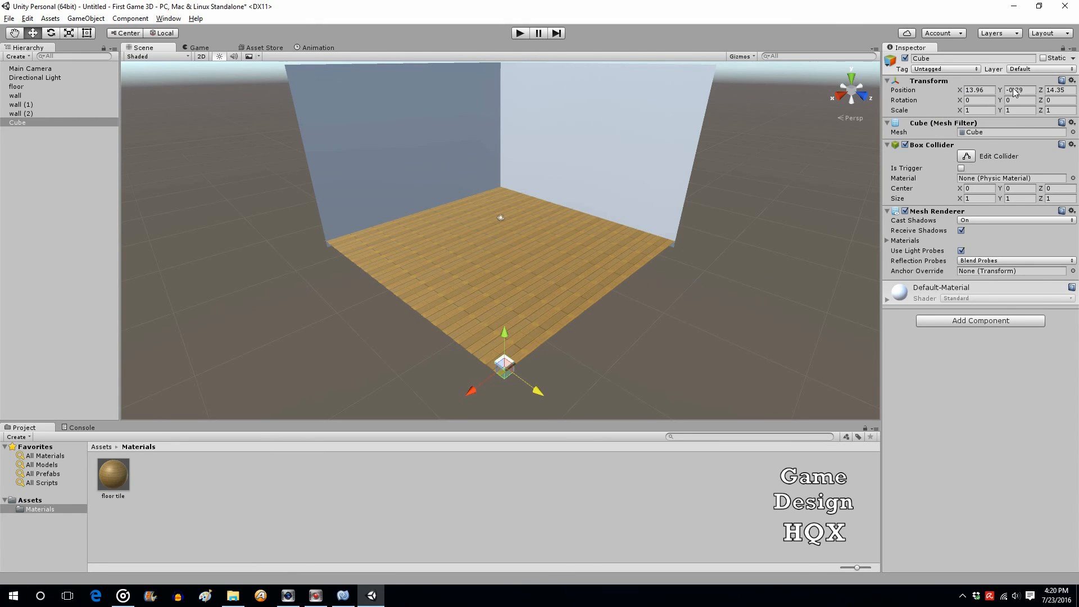
Step: Set the cube's X scale to 8 and shift it along the open floor edge to an X position of about 10.59
{"action": "left_click", "coordinate": [983, 109]}
{"action": "type", "text": "4"}
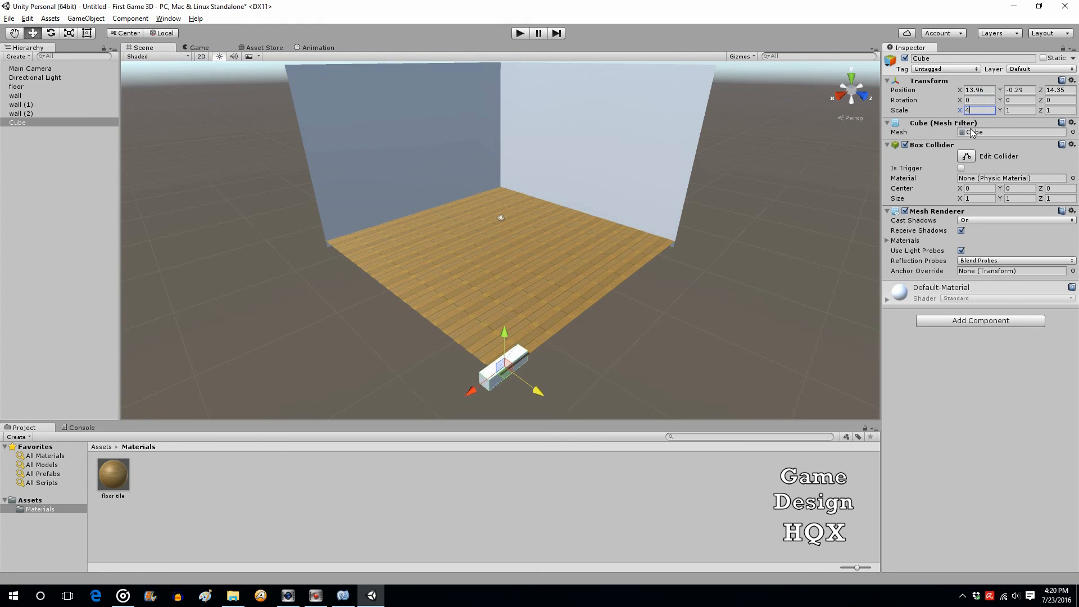
{"action": "left_click", "coordinate": [979, 109]}
{"action": "type", "text": "8"}
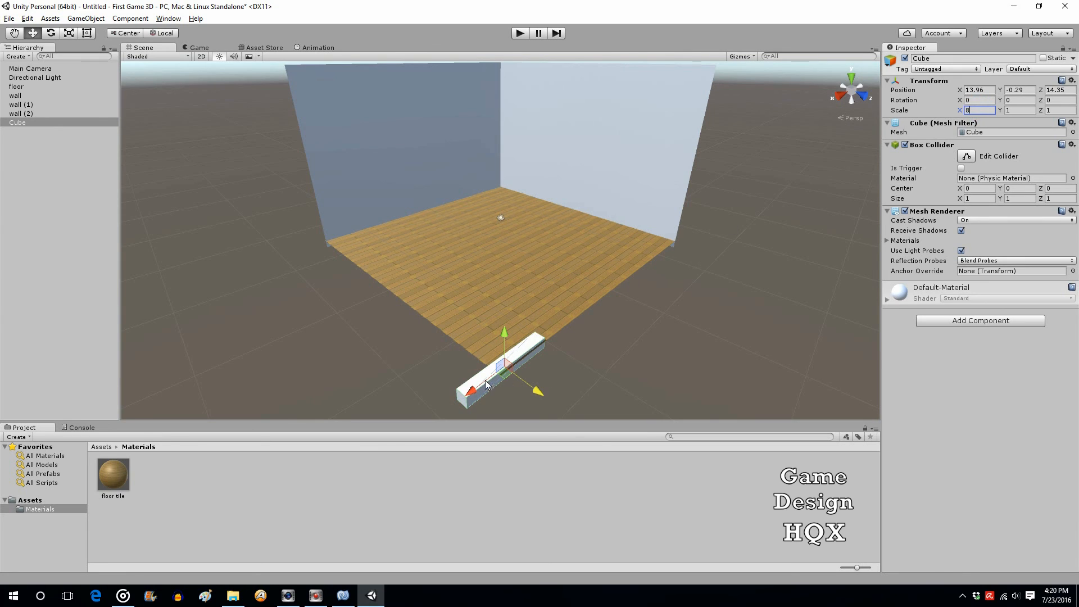
{"action": "left_click_drag", "start_coordinate": [472, 389], "coordinate": [511, 363]}
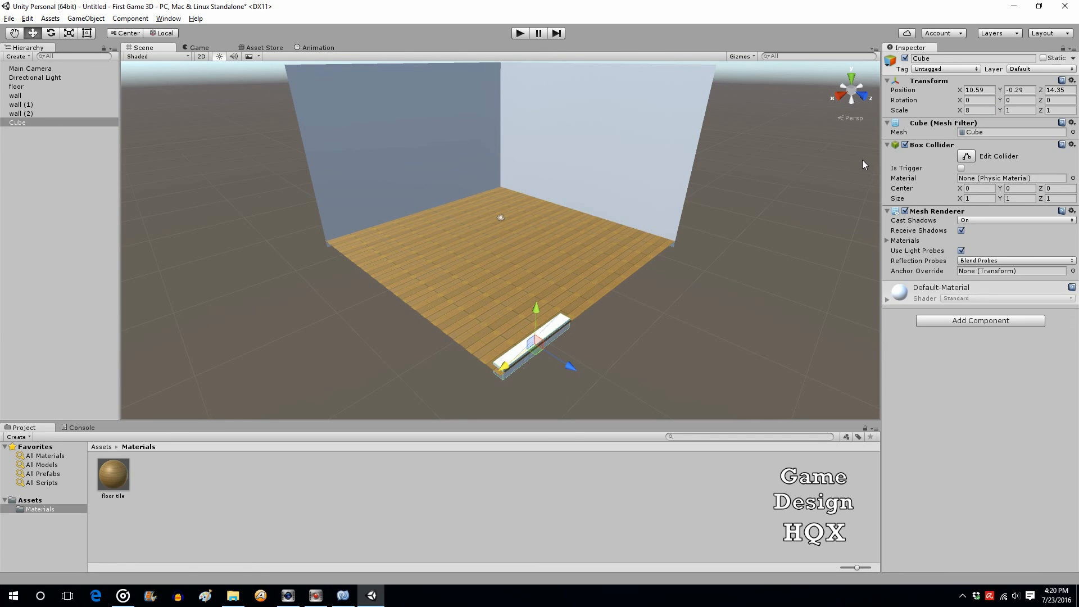
Step: Set the cube's Y scale to 16 and raise it onto the floor at a Y position of about 7.74
{"action": "left_click", "coordinate": [1018, 110]}
{"action": "type", "text": "16"}
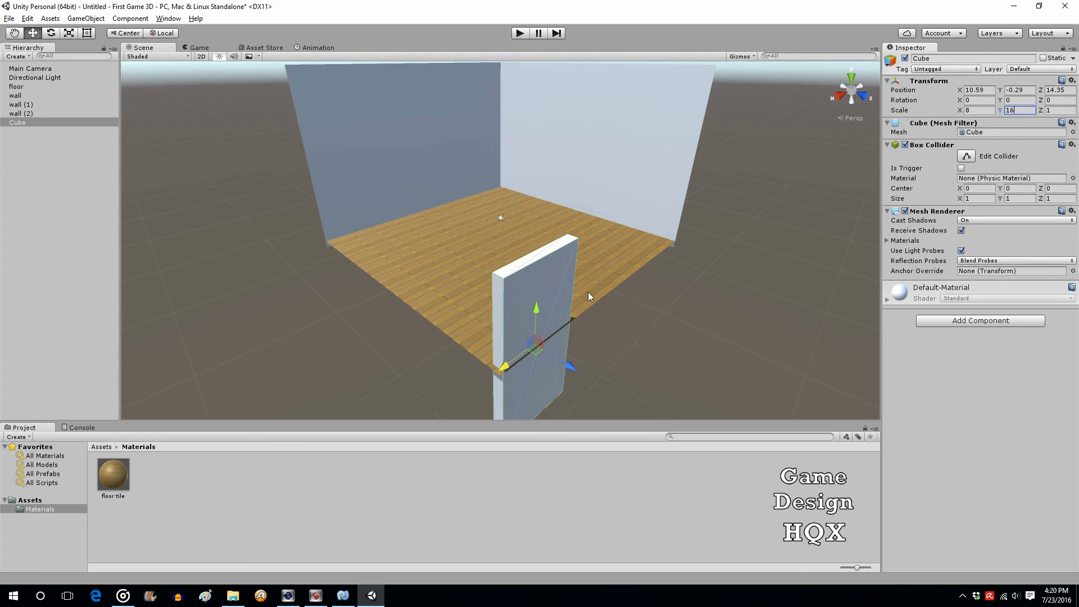
{"action": "left_click_drag", "start_coordinate": [536, 317], "coordinate": [528, 233]}
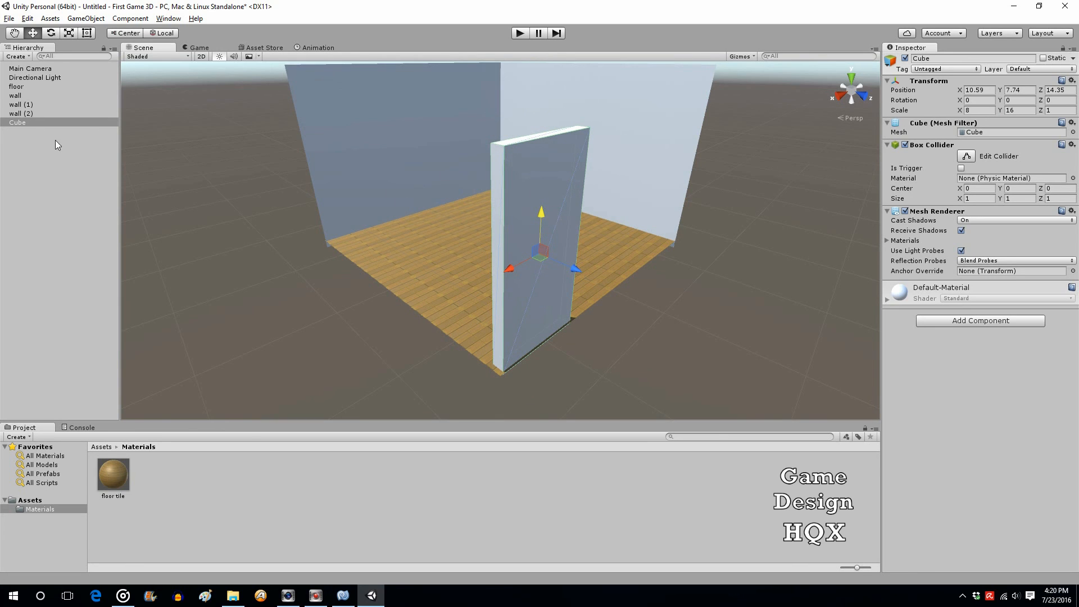
Step: Select the Main Camera to check the upright cube in the camera preview, and clear the selection
{"action": "left_click", "coordinate": [31, 68]}
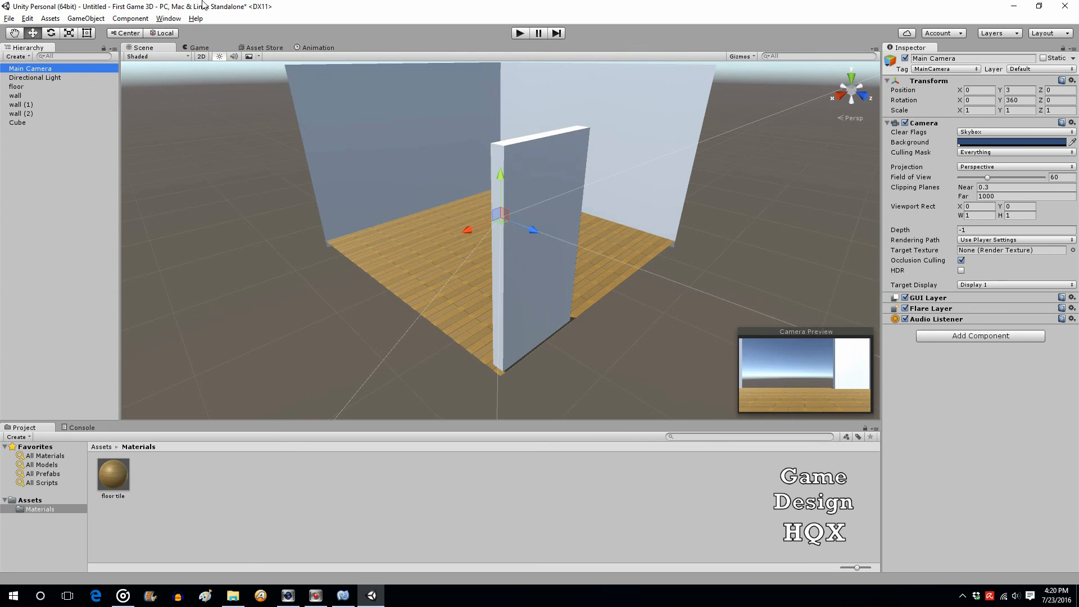
{"action": "left_click", "coordinate": [21, 176]}
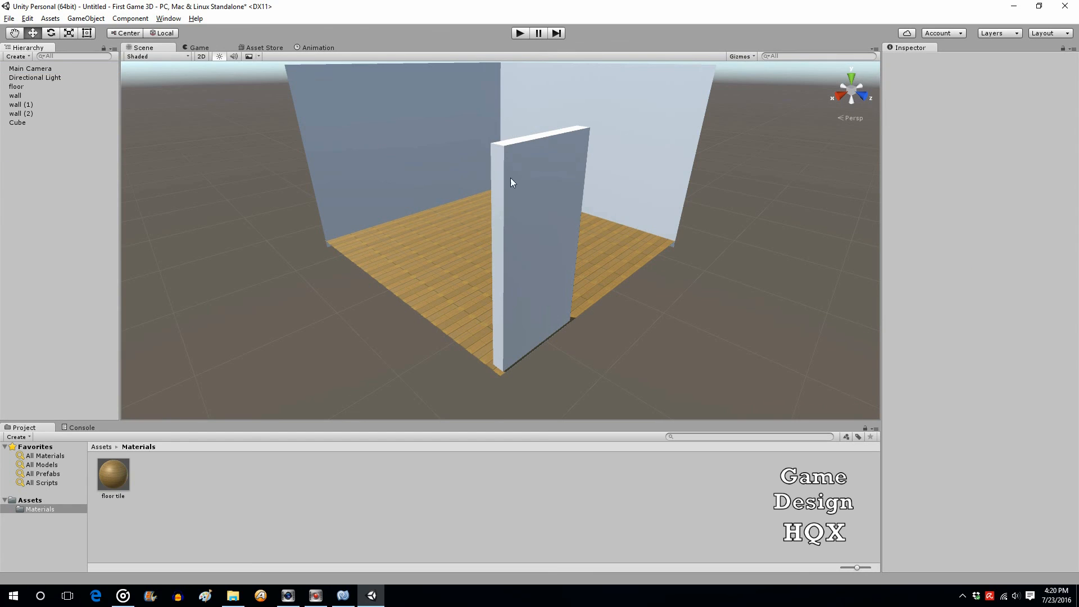
{"action": "left_click", "coordinate": [543, 163]}
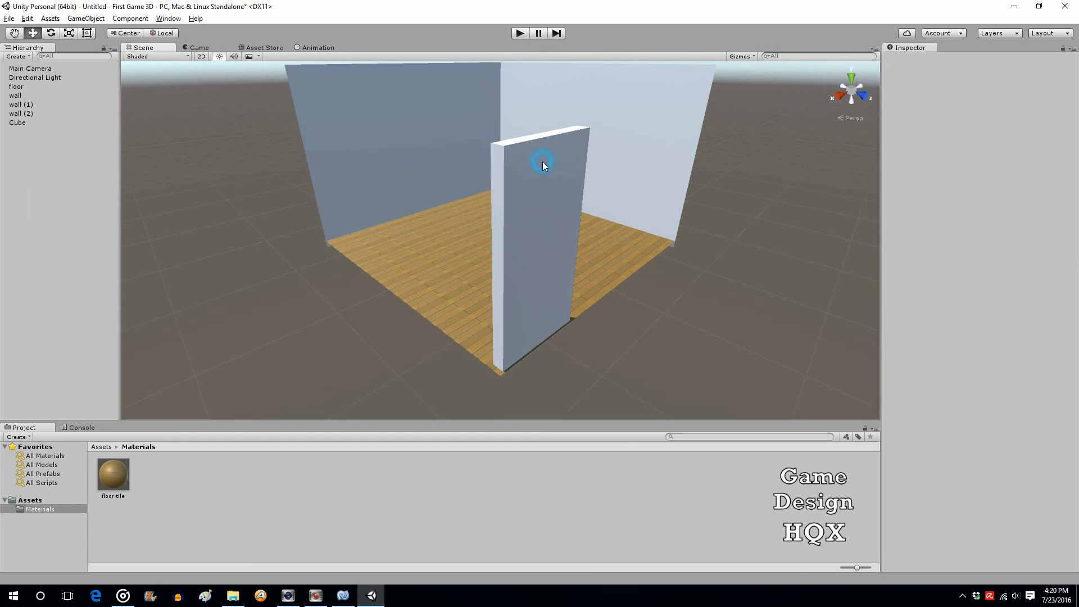
Step: Copy and paste the cube, and move the copy along the same floor edge to an X position of about -7.92
{"action": "right_click", "coordinate": [23, 122]}
{"action": "left_click", "coordinate": [37, 127]}
{"action": "right_click", "coordinate": [27, 136]}
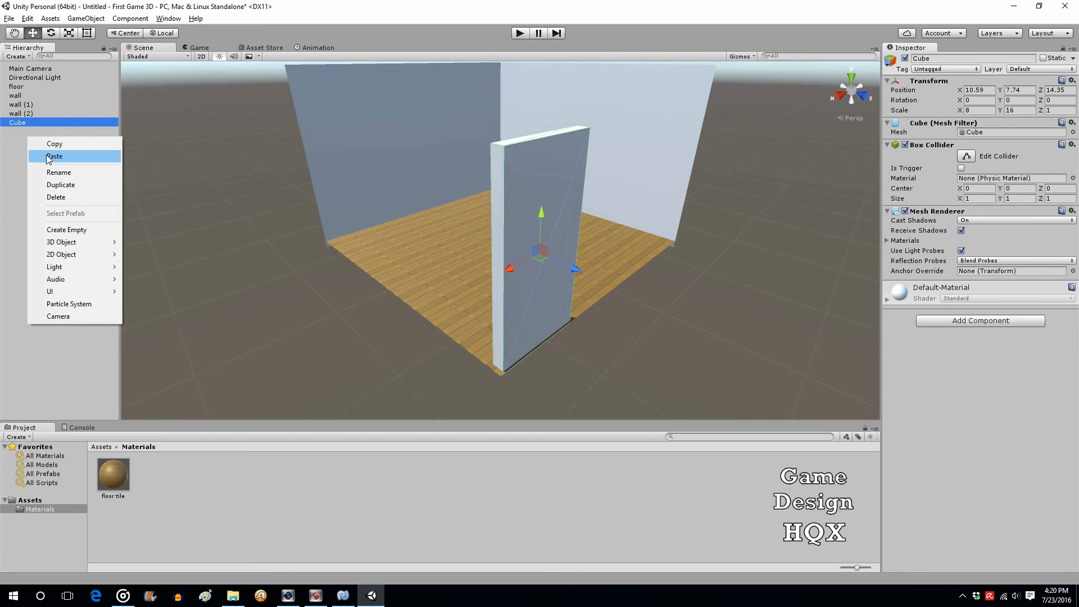
{"action": "left_click", "coordinate": [46, 152]}
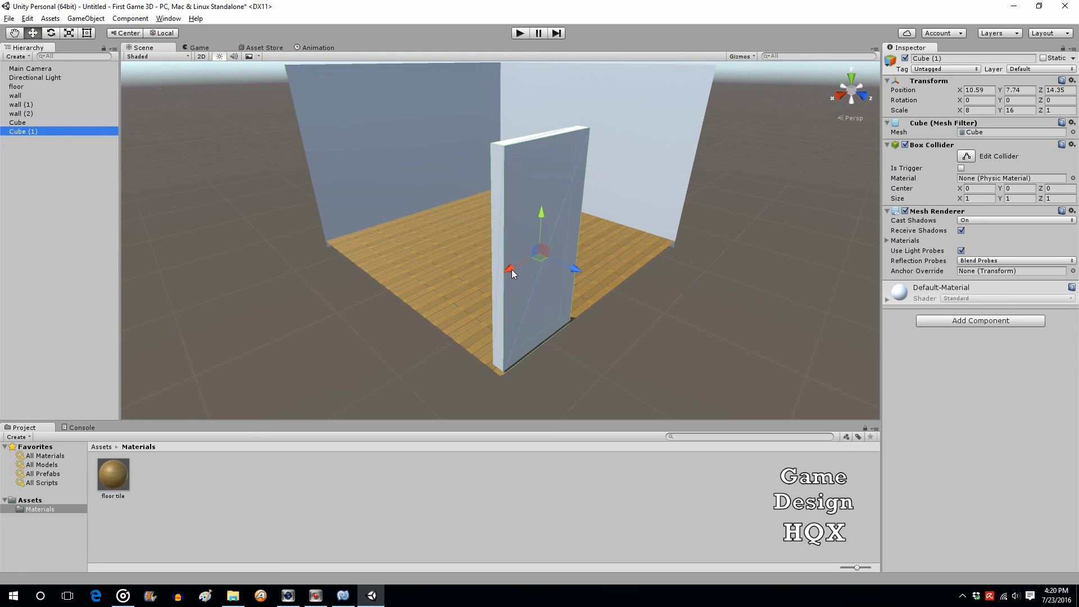
{"action": "left_click_drag", "start_coordinate": [512, 272], "coordinate": [692, 204]}
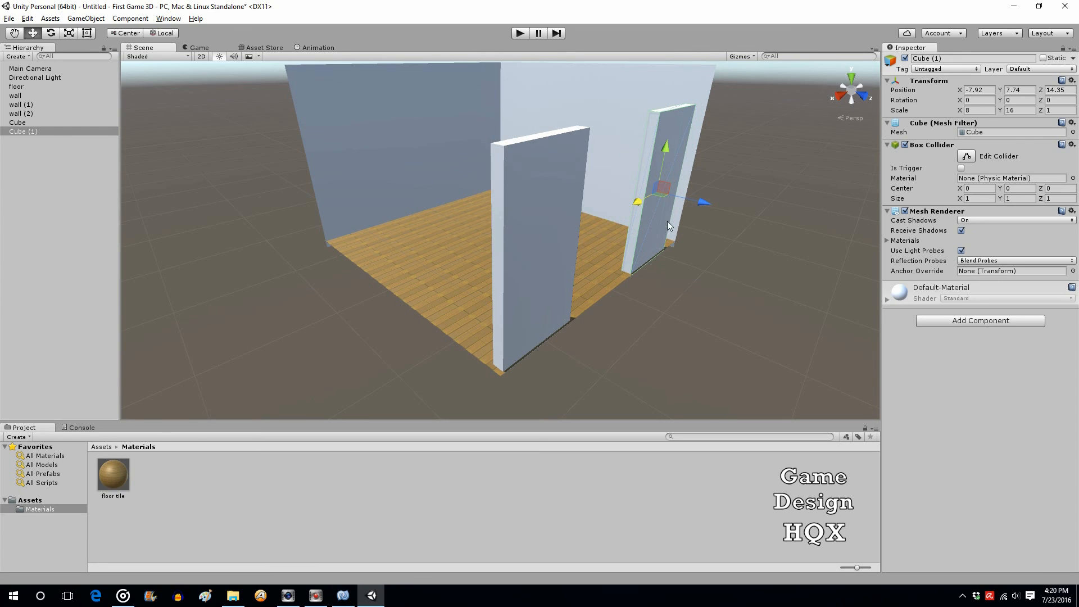
Step: Set the original cube's X scale to 9 and realign it with the floor corner at an X position of about 10.4
{"action": "left_click", "coordinate": [531, 209]}
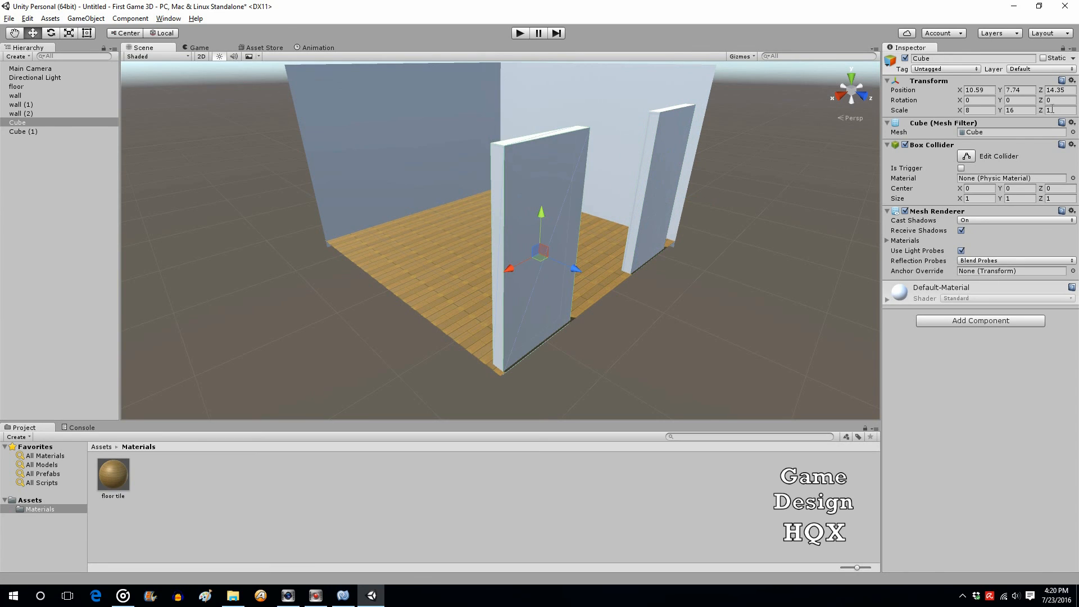
{"action": "left_click", "coordinate": [978, 110]}
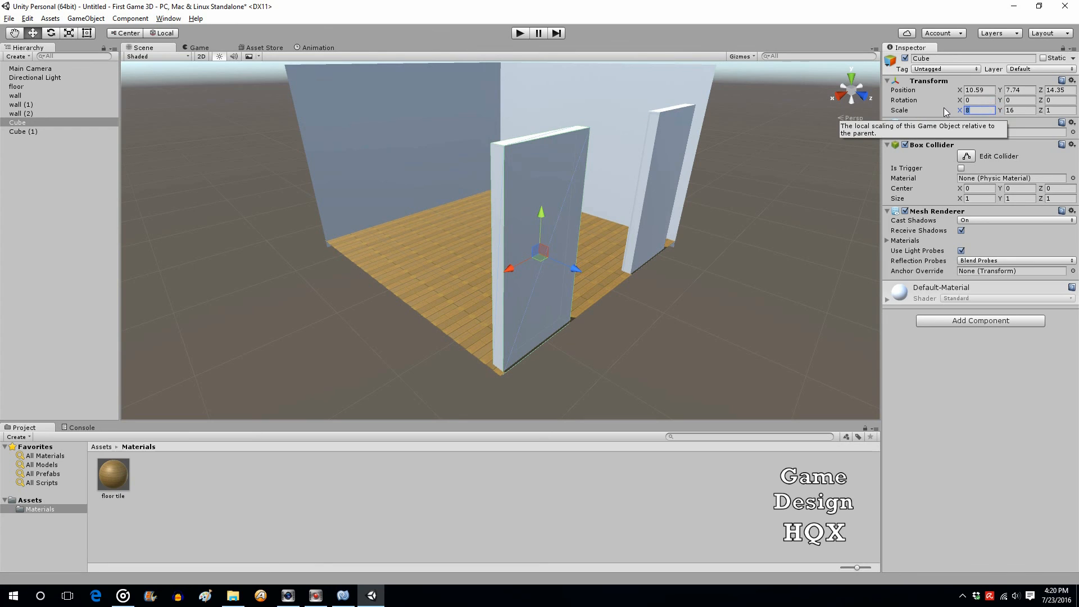
{"action": "type", "text": "9"}
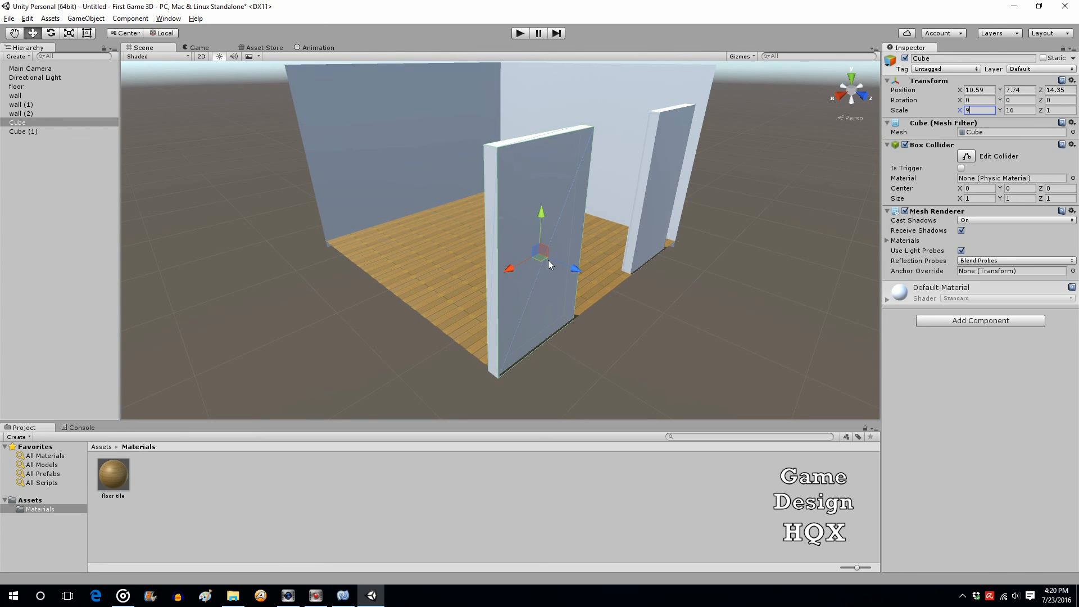
{"action": "left_click_drag", "start_coordinate": [510, 269], "coordinate": [511, 270]}
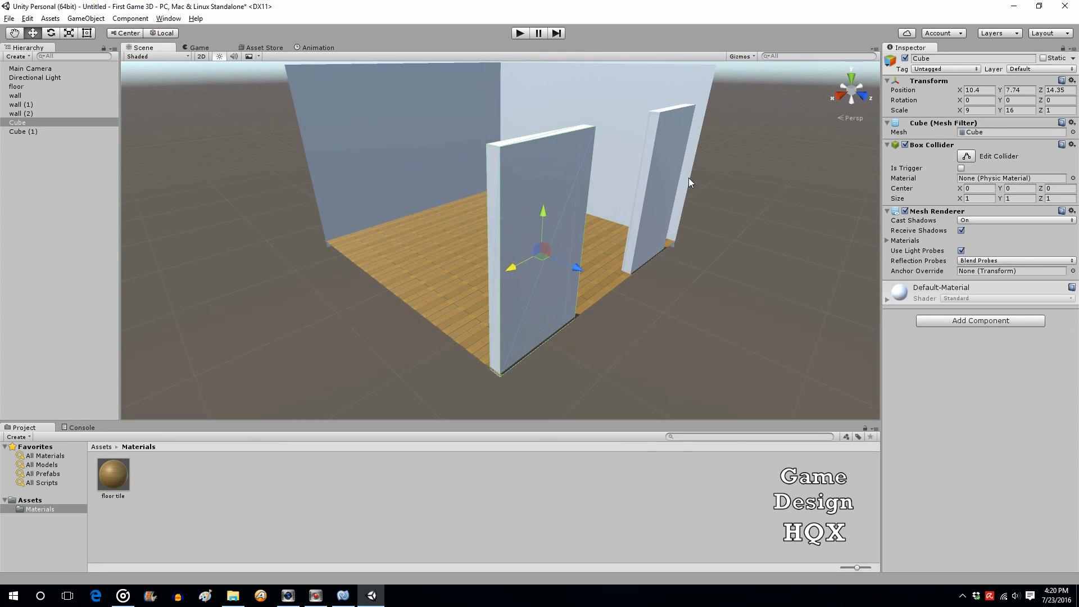
Step: Set the copied cube's X scale to 9 at an X position of about -10.15, and check the gap in the Main Camera preview
{"action": "left_click", "coordinate": [667, 161]}
{"action": "left_click", "coordinate": [985, 110]}
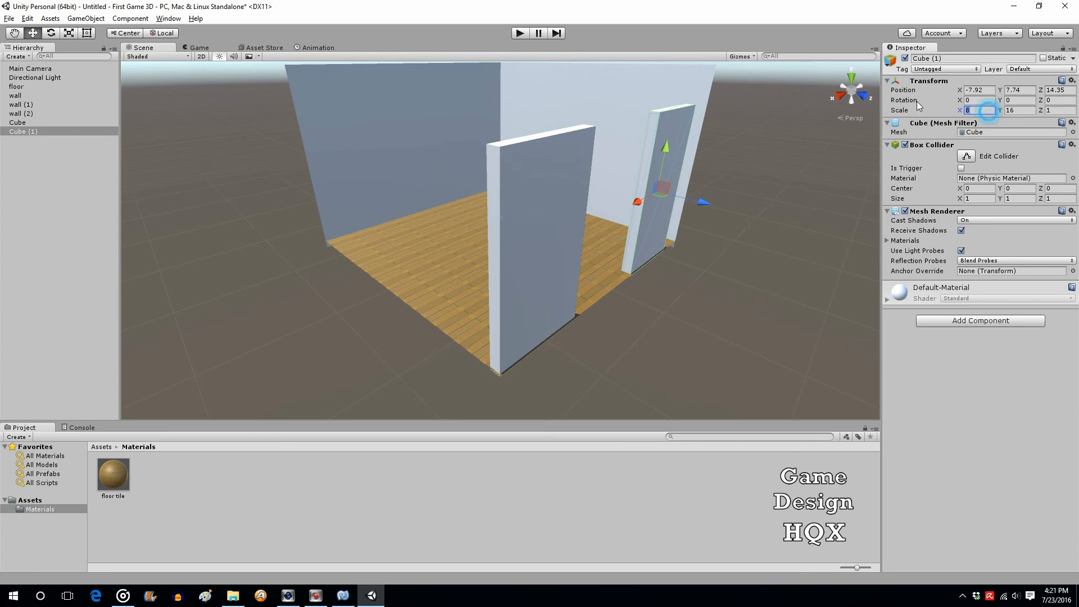
{"action": "type", "text": "9"}
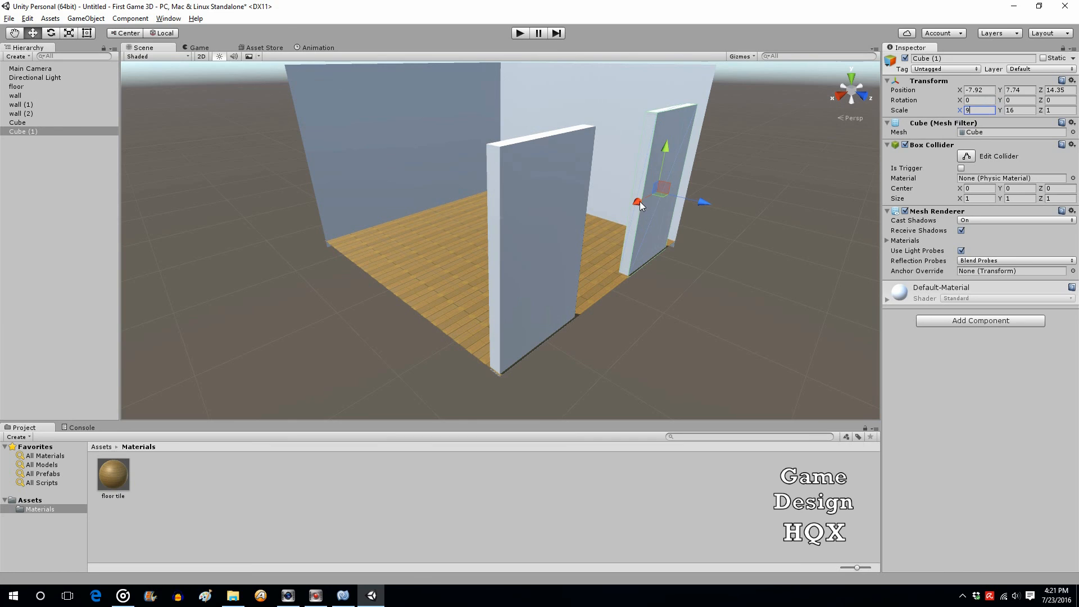
{"action": "left_click_drag", "start_coordinate": [639, 200], "coordinate": [649, 199]}
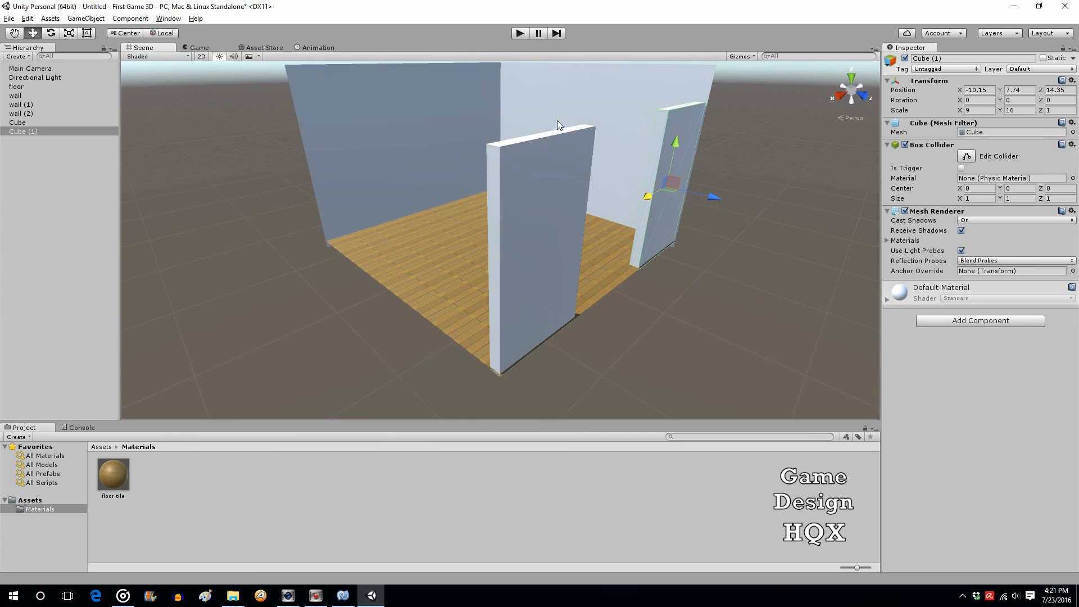
{"action": "left_click", "coordinate": [33, 69]}
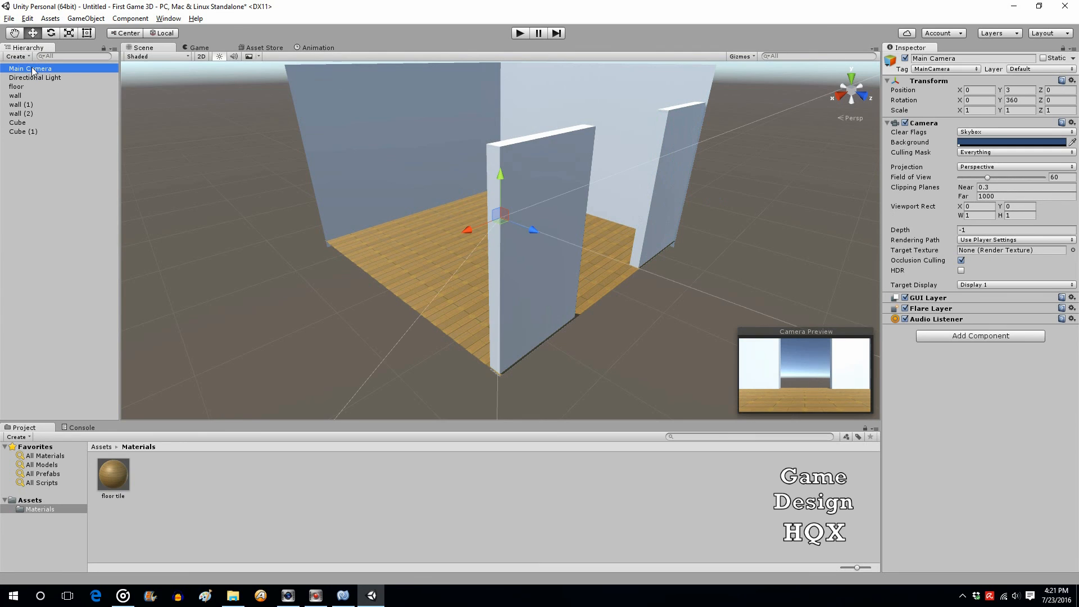
{"action": "left_click", "coordinate": [22, 147]}
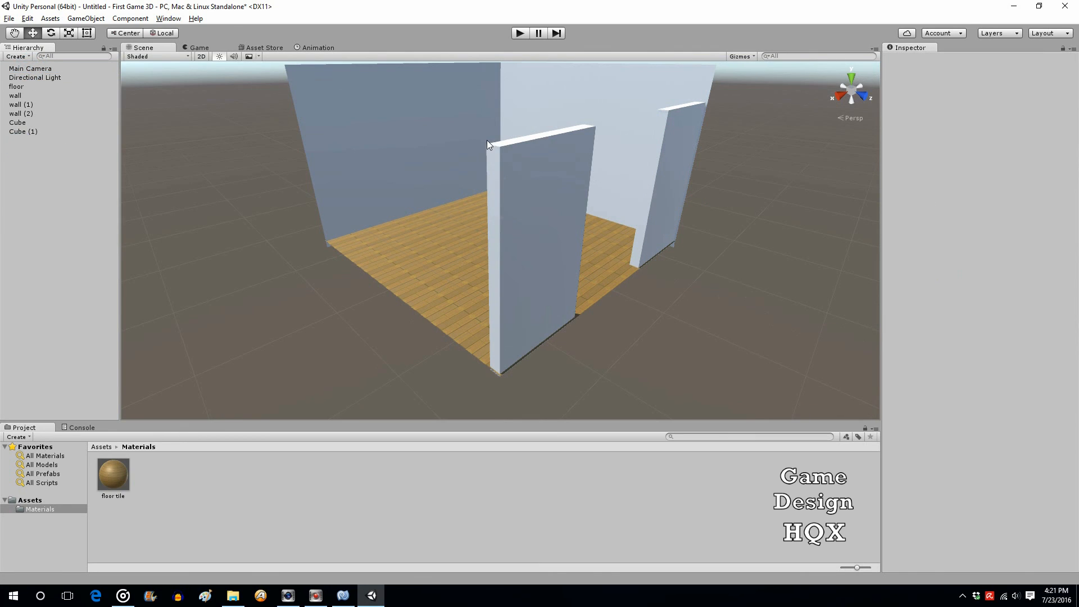
Step: Widen the original cube to an X scale of 11 and align it with the floor corner at an X position of about 9.46
{"action": "left_click", "coordinate": [524, 155]}
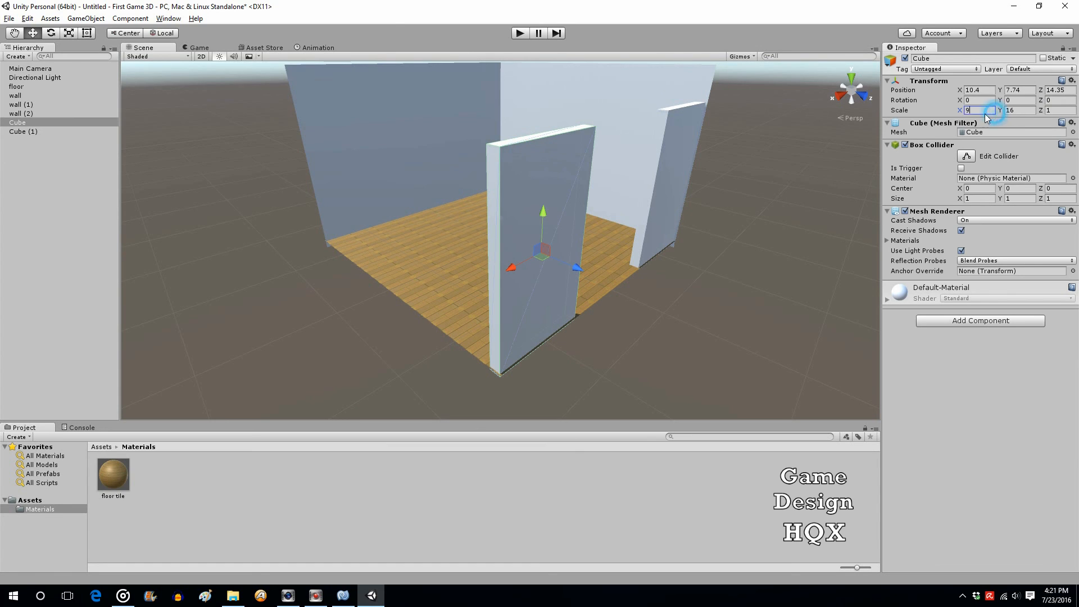
{"action": "left_click", "coordinate": [976, 110]}
{"action": "type", "text": "11"}
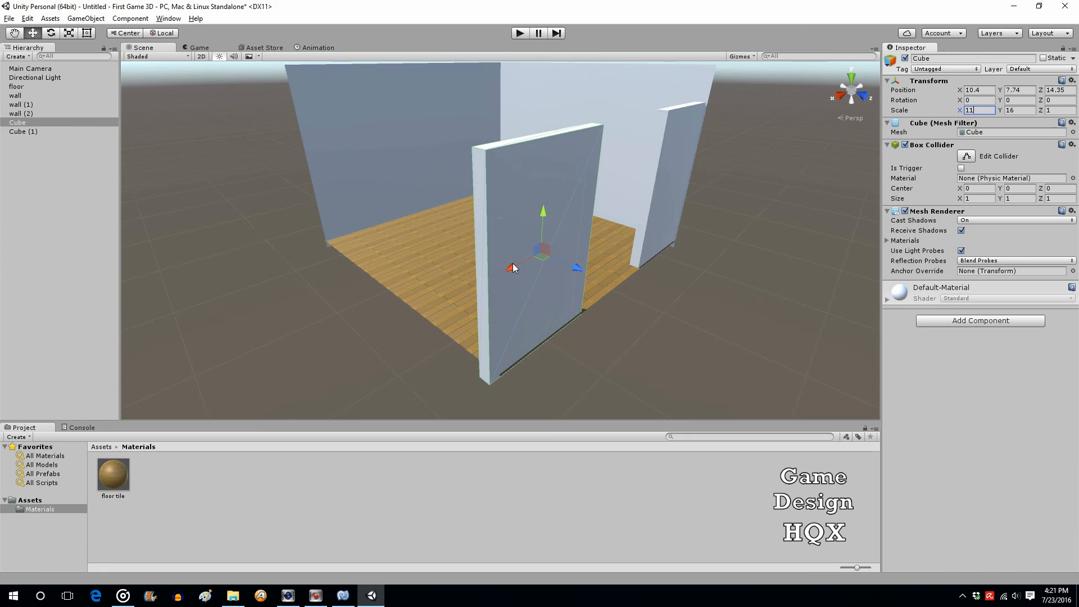
{"action": "left_click_drag", "start_coordinate": [511, 265], "coordinate": [523, 261]}
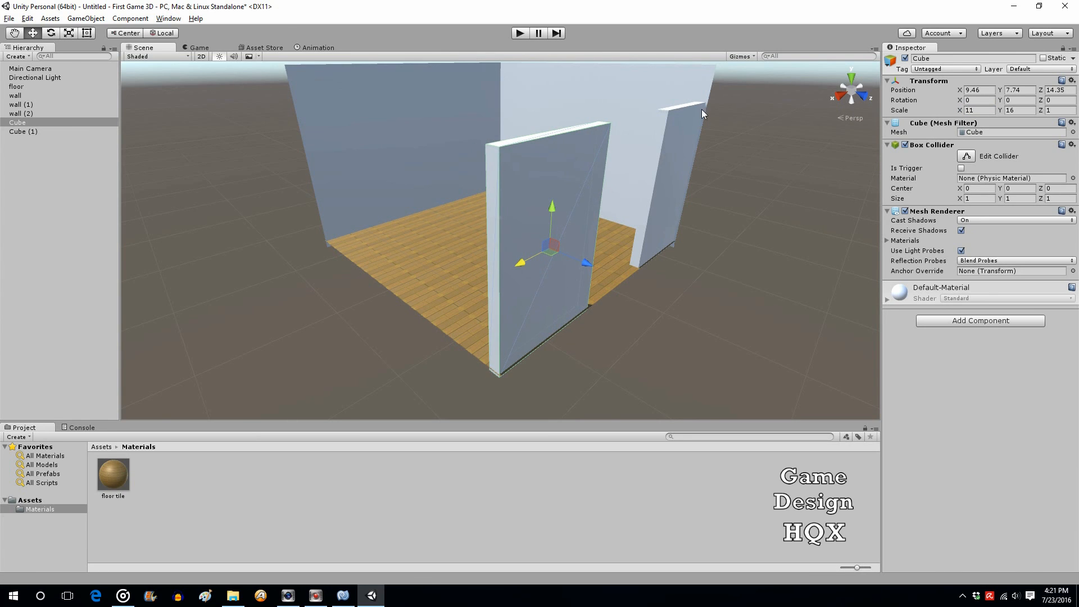
Step: Widen the copied cube to an X scale of 11 at an X position of about -9.01, and check the gap in the Main Camera preview
{"action": "left_click", "coordinate": [685, 114]}
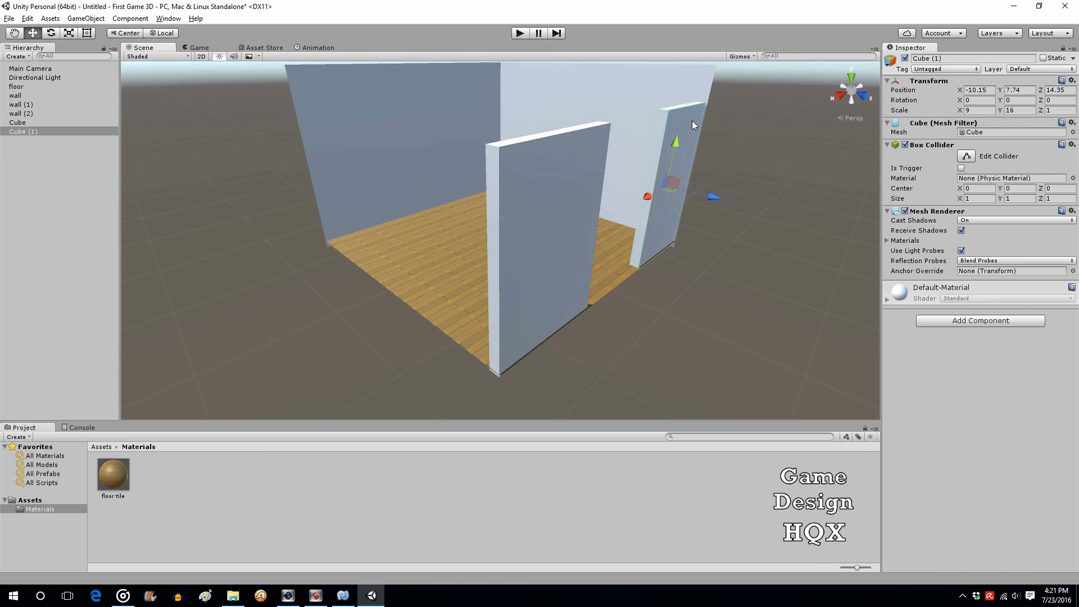
{"action": "left_click", "coordinate": [975, 110]}
{"action": "type", "text": "11"}
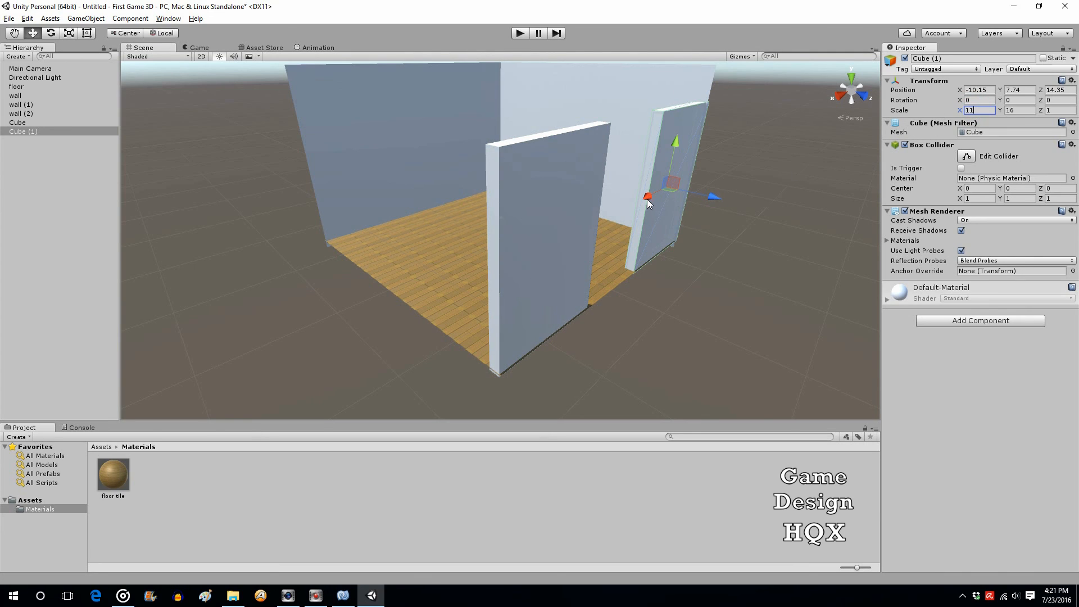
{"action": "left_click_drag", "start_coordinate": [646, 200], "coordinate": [644, 205]}
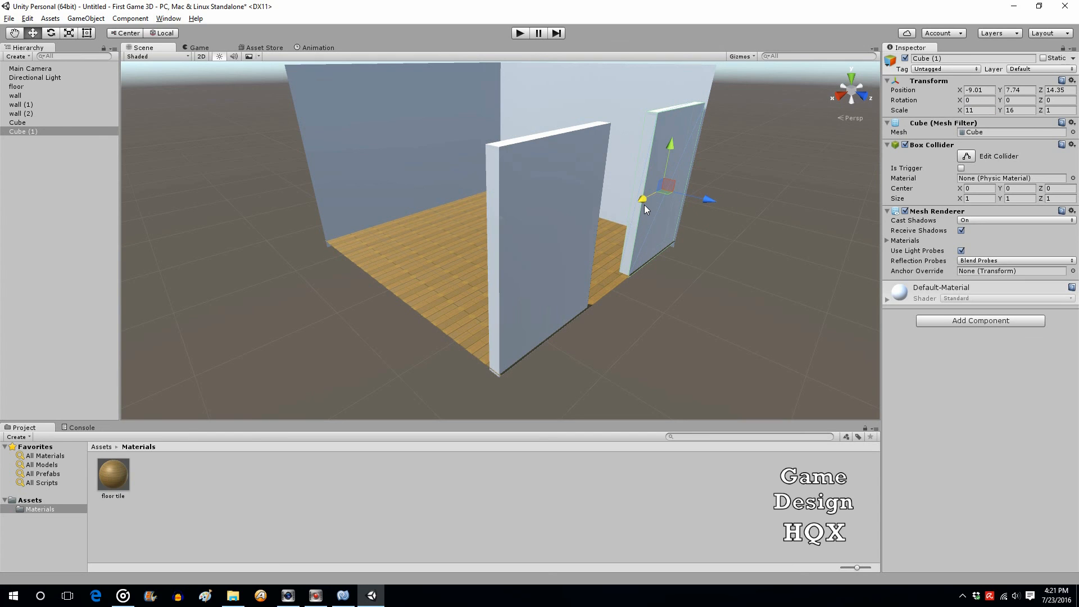
{"action": "left_click", "coordinate": [29, 70]}
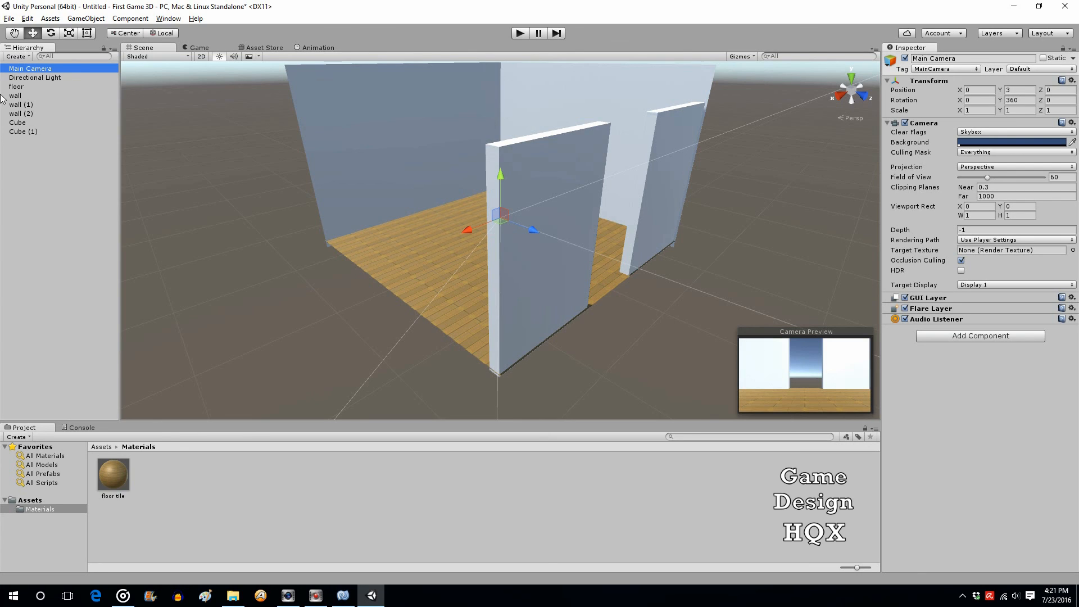
{"action": "left_click", "coordinate": [62, 201]}
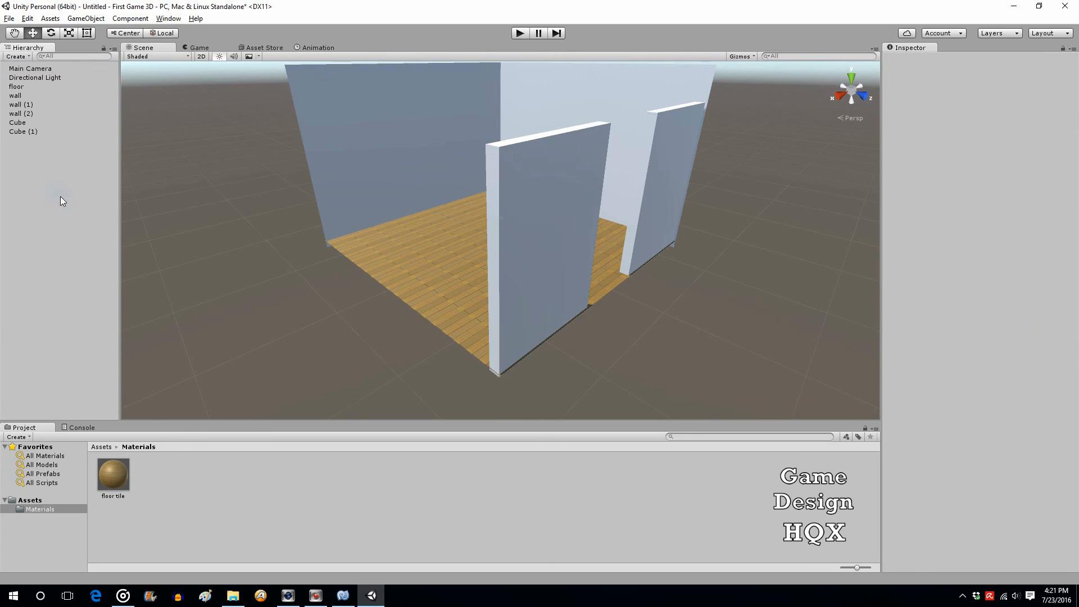